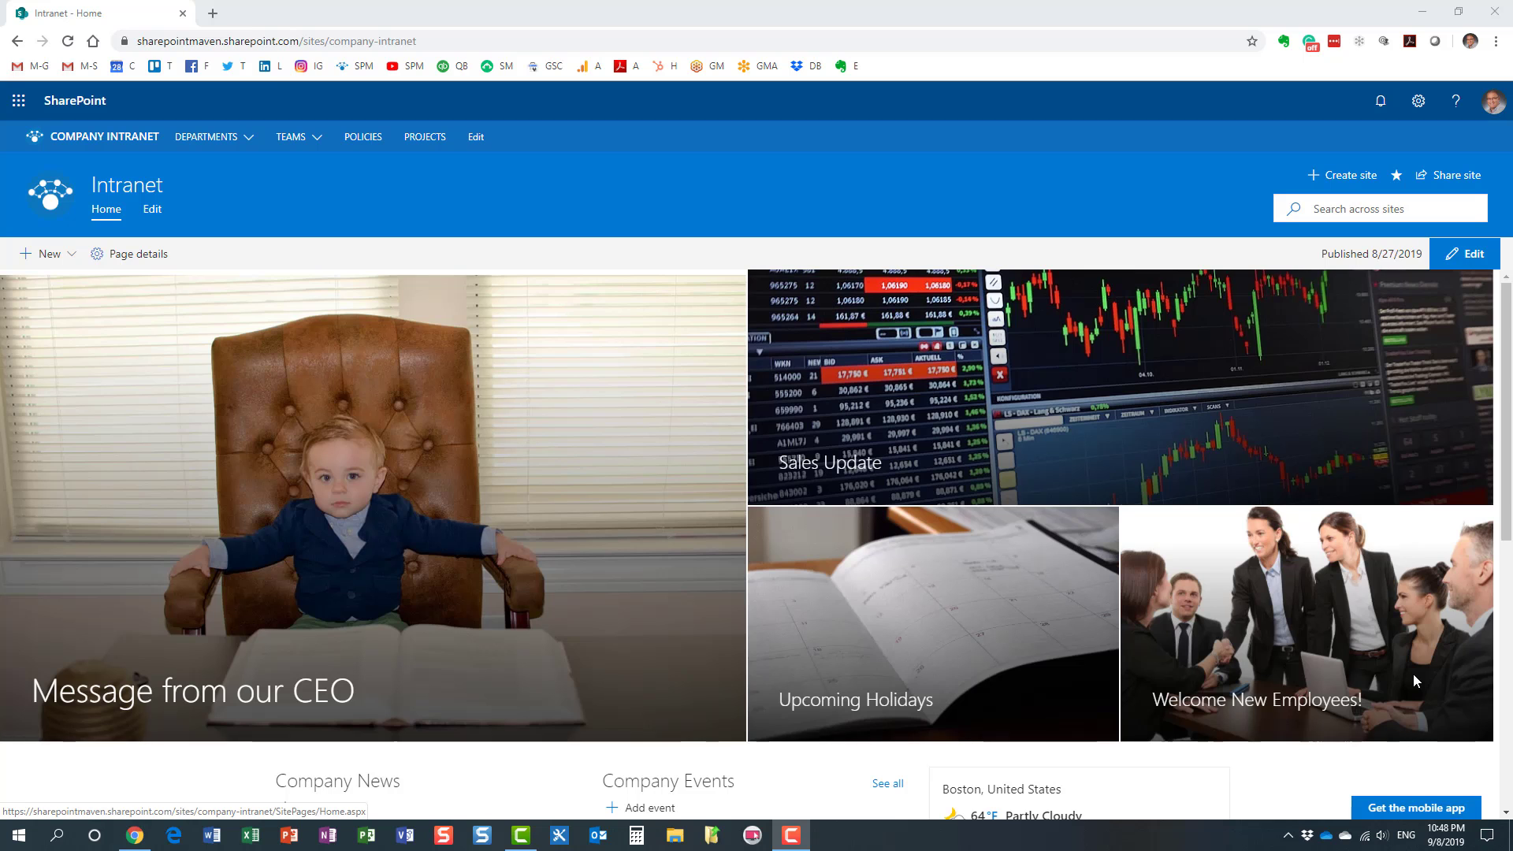
{"action": "left_click_drag", "start_coordinate": [418, 41], "coordinate": [122, 39]}
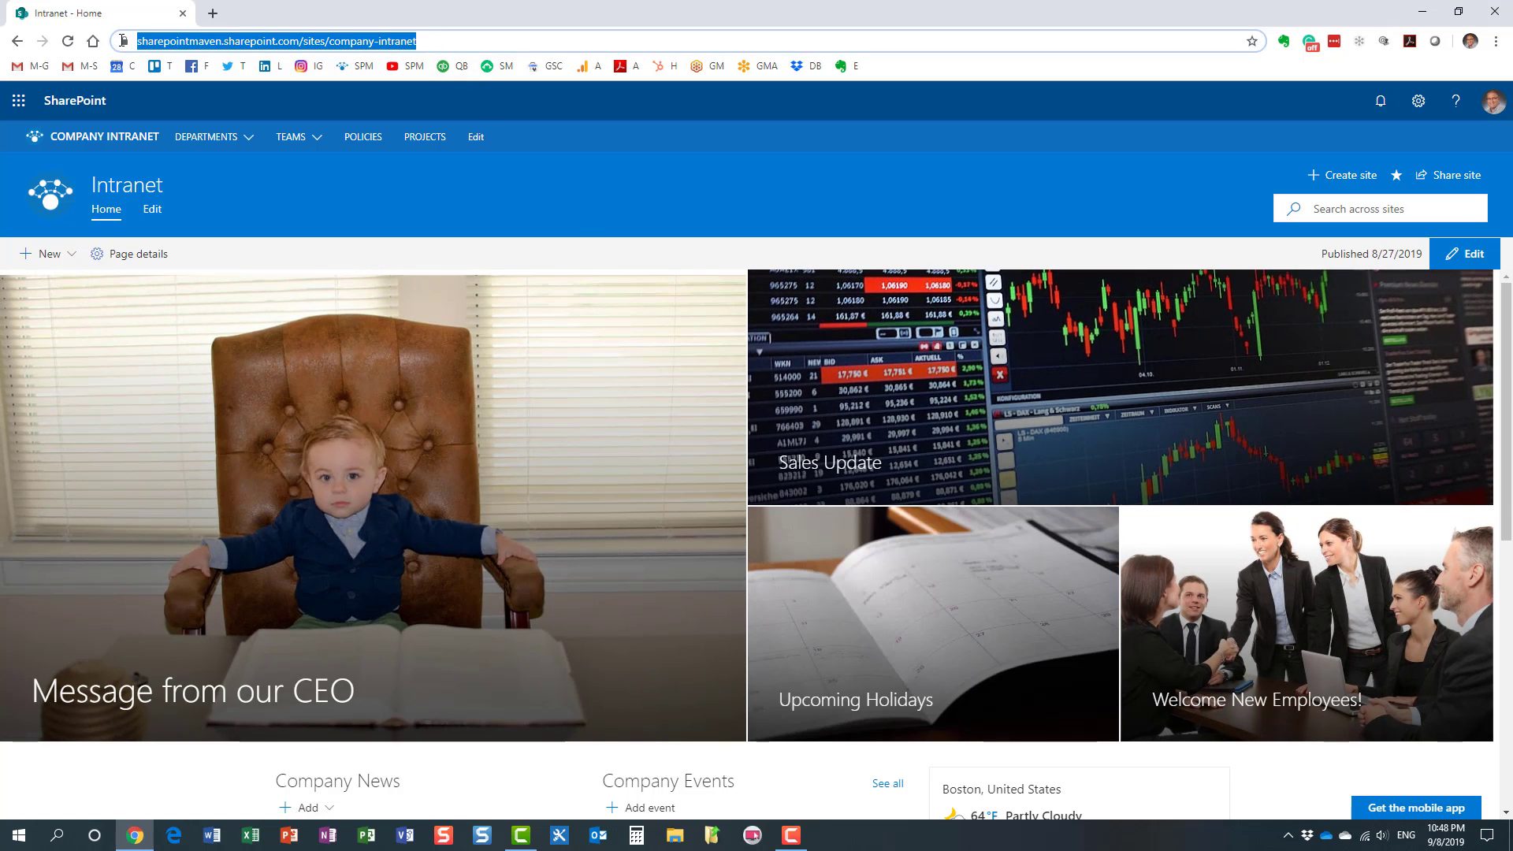
{"action": "left_click", "coordinate": [608, 184]}
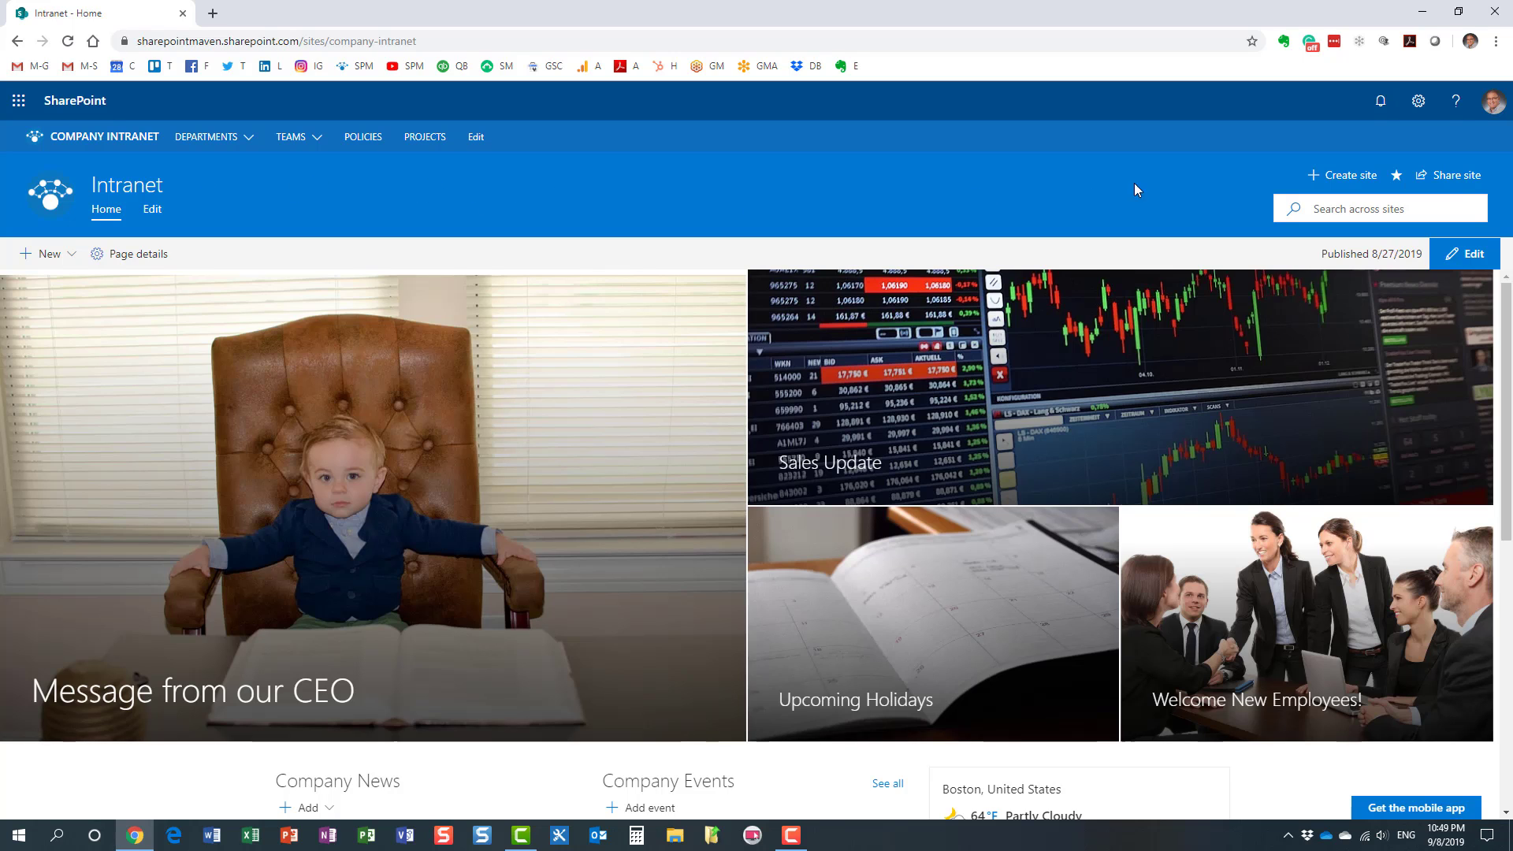
{"action": "scroll", "coordinate": [1504, 401], "scroll_direction": "down", "scroll_amount": 3}
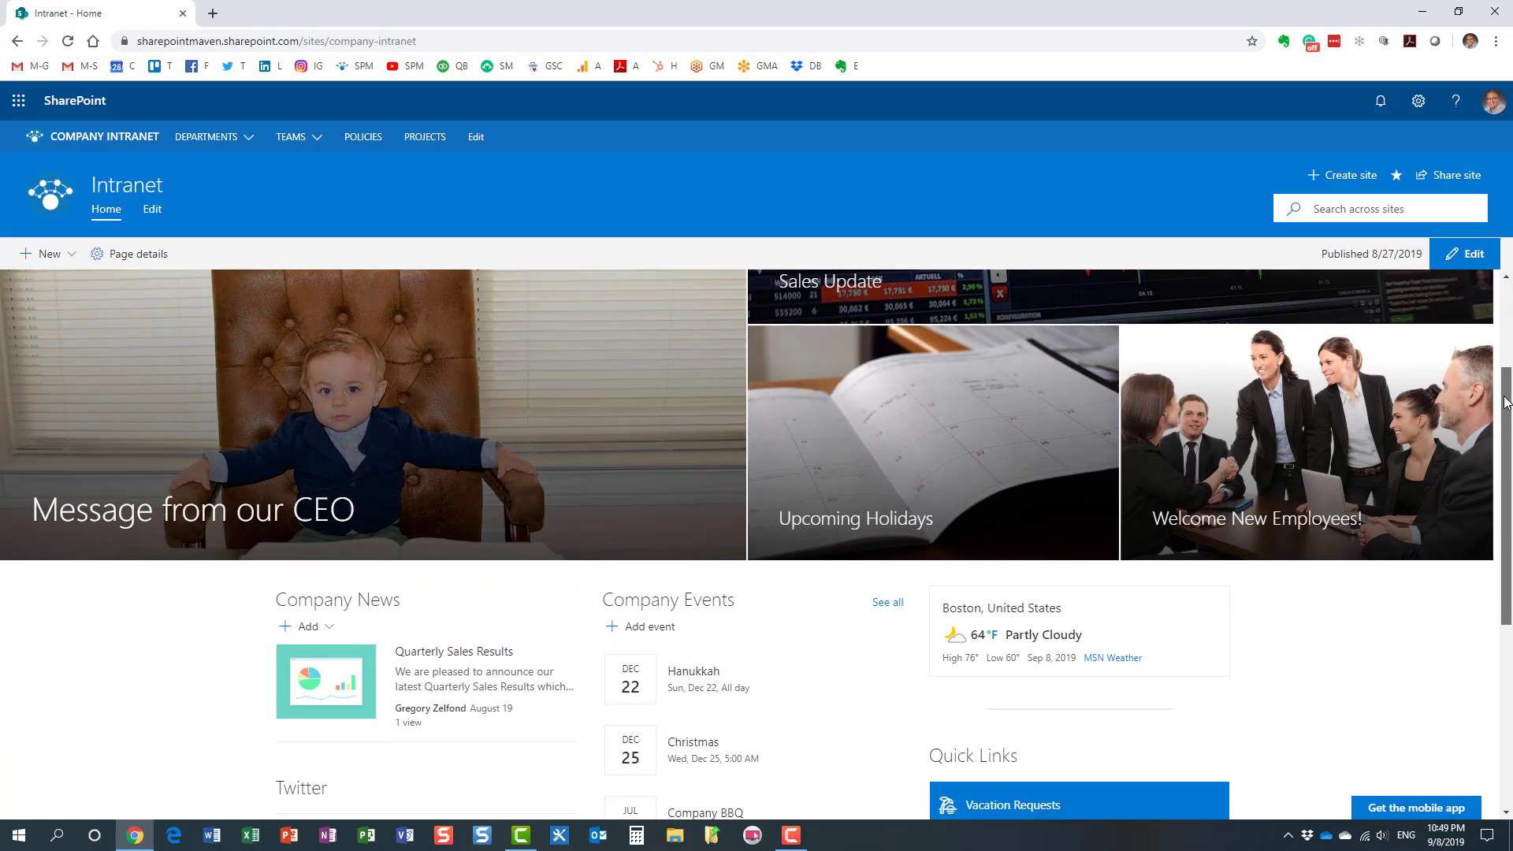
{"action": "left_click_drag", "start_coordinate": [1505, 402], "coordinate": [1495, 439]}
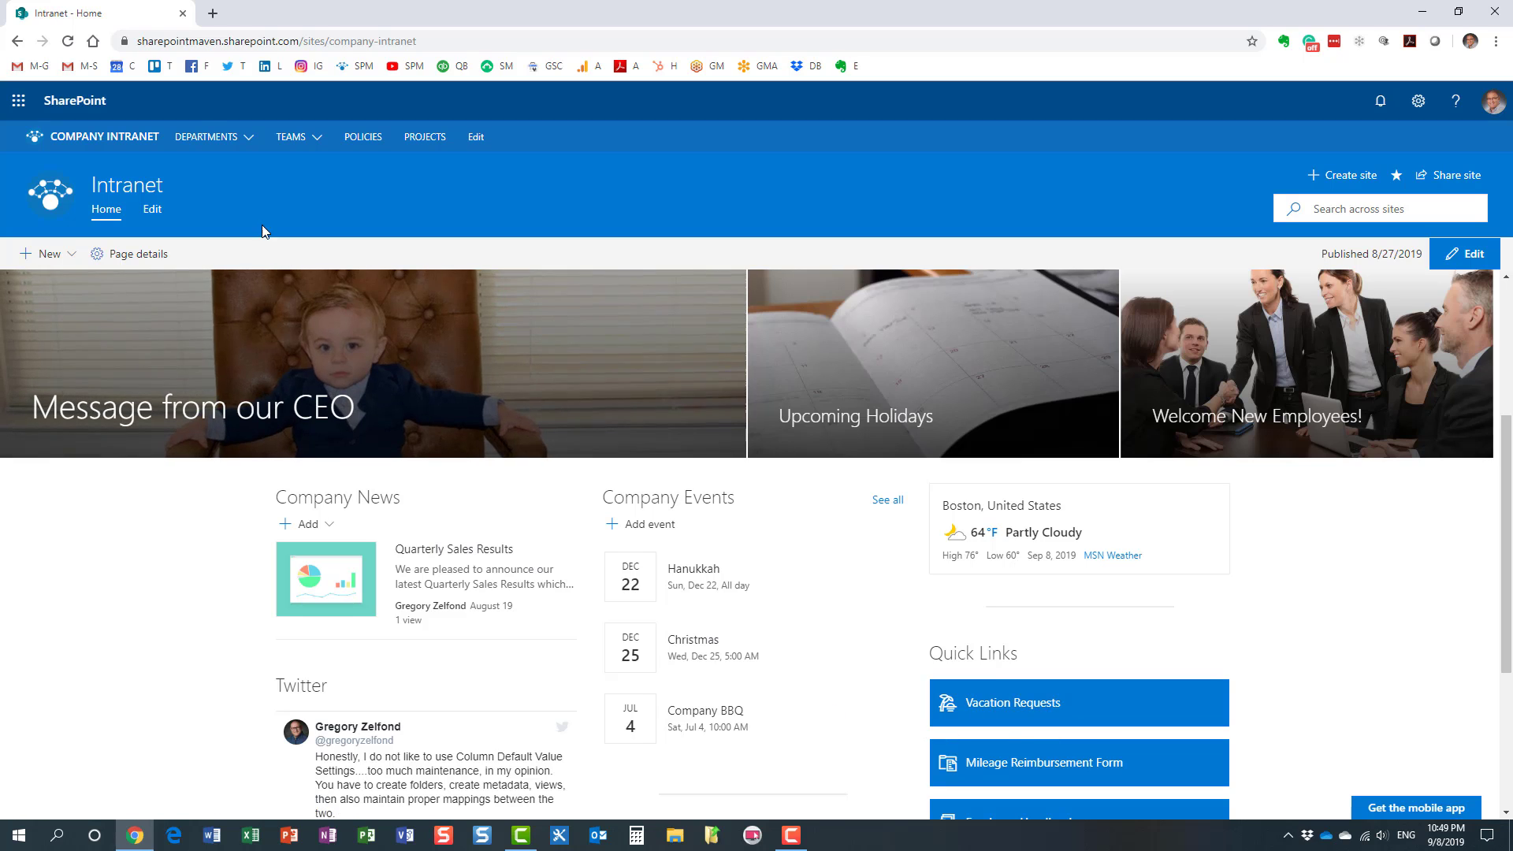
Step: Go to the Human Resources site from the Departments menu and highlight its site address
{"action": "left_click", "coordinate": [216, 136]}
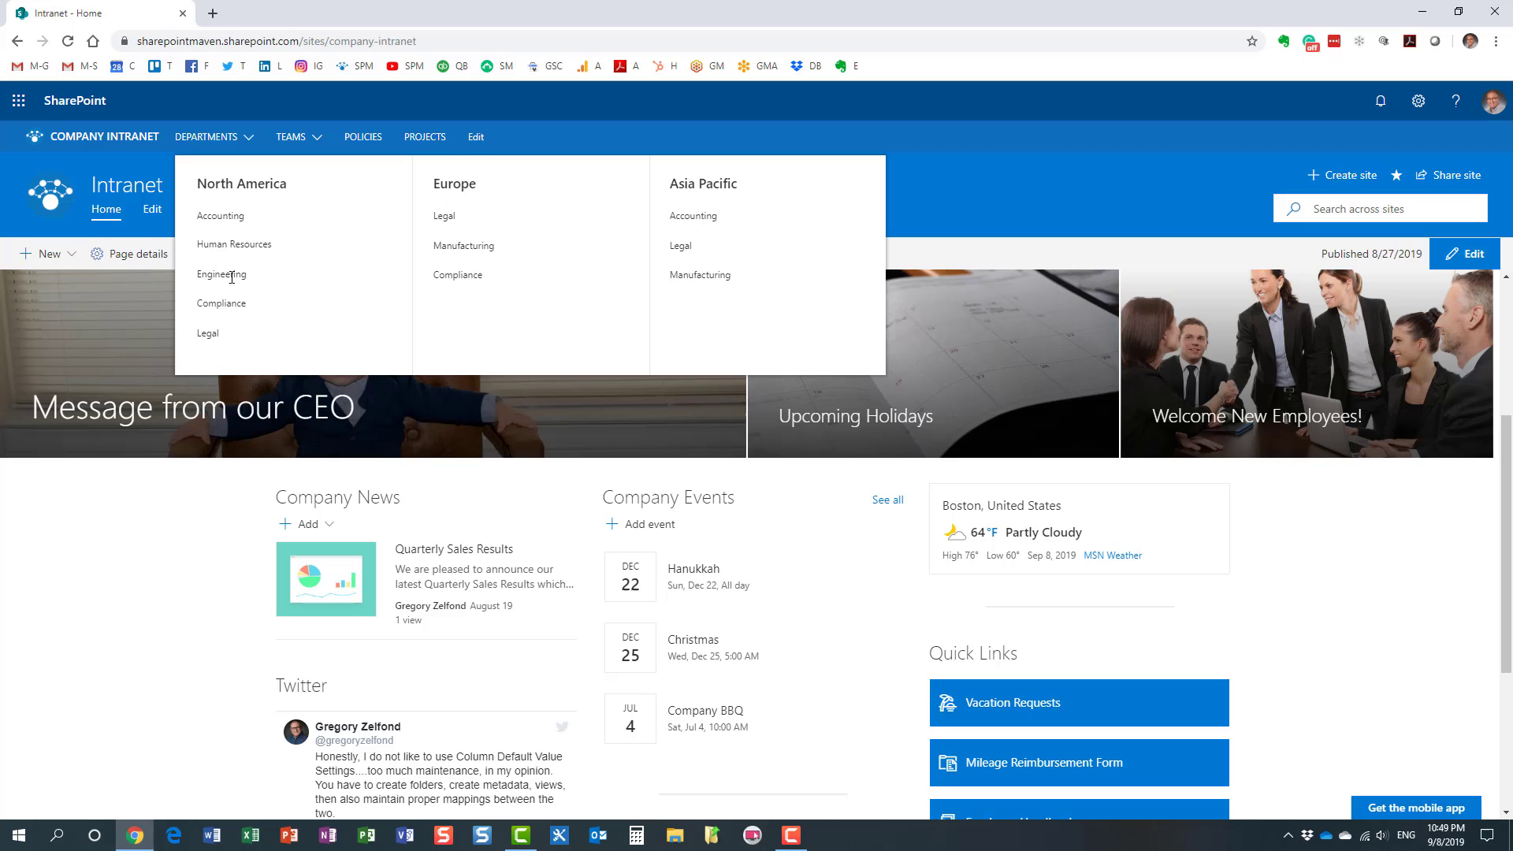
{"action": "left_click", "coordinate": [236, 246]}
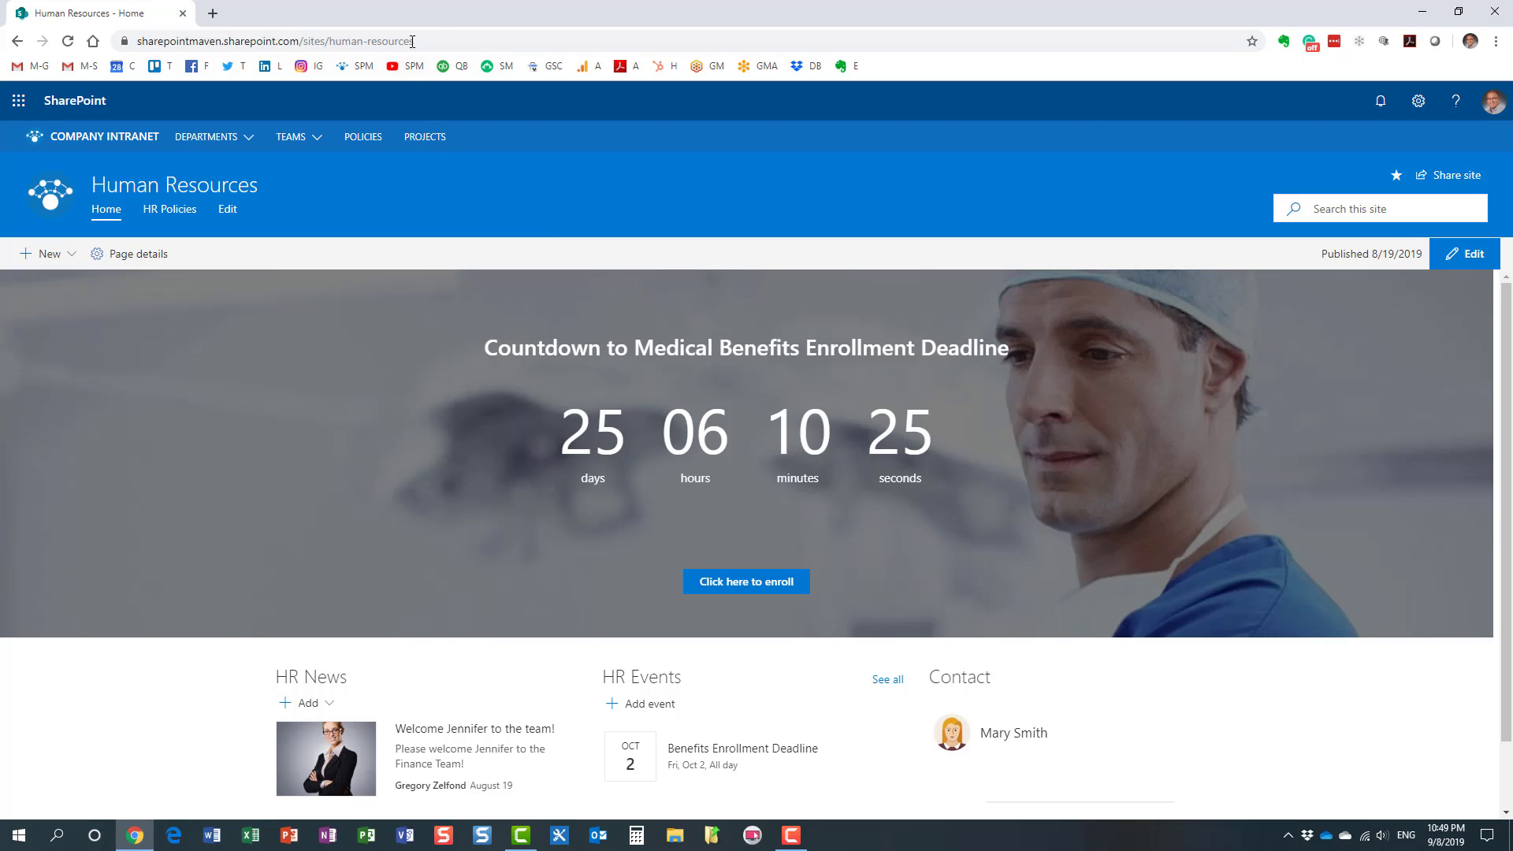
{"action": "left_click_drag", "start_coordinate": [425, 41], "coordinate": [298, 41]}
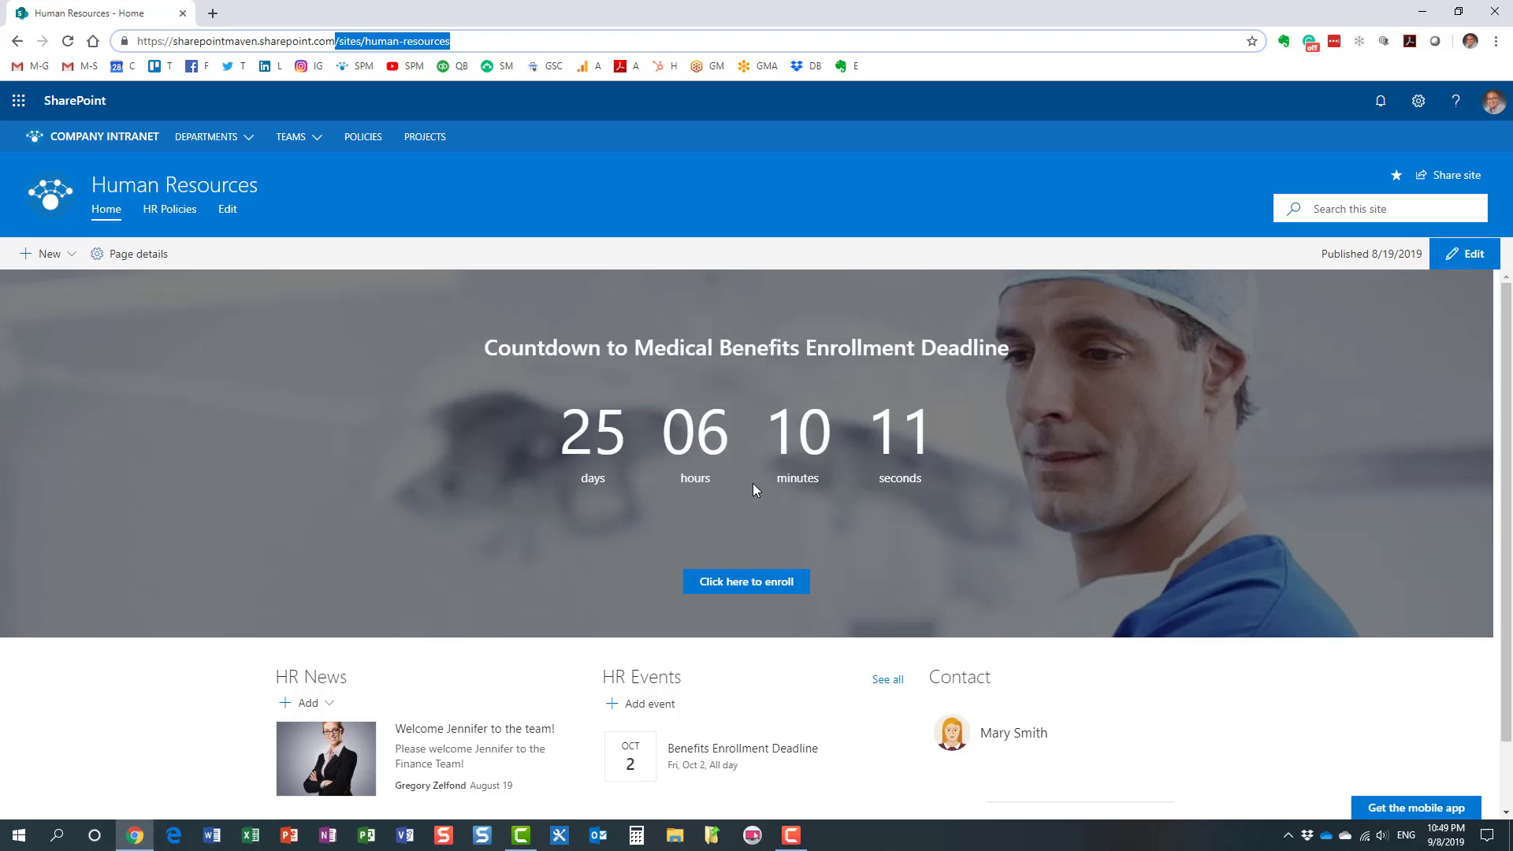
Step: Open the HR Team site from the Teams menu and highlight its /sites/hr-team address path
{"action": "mouse_move", "coordinate": [302, 139]}
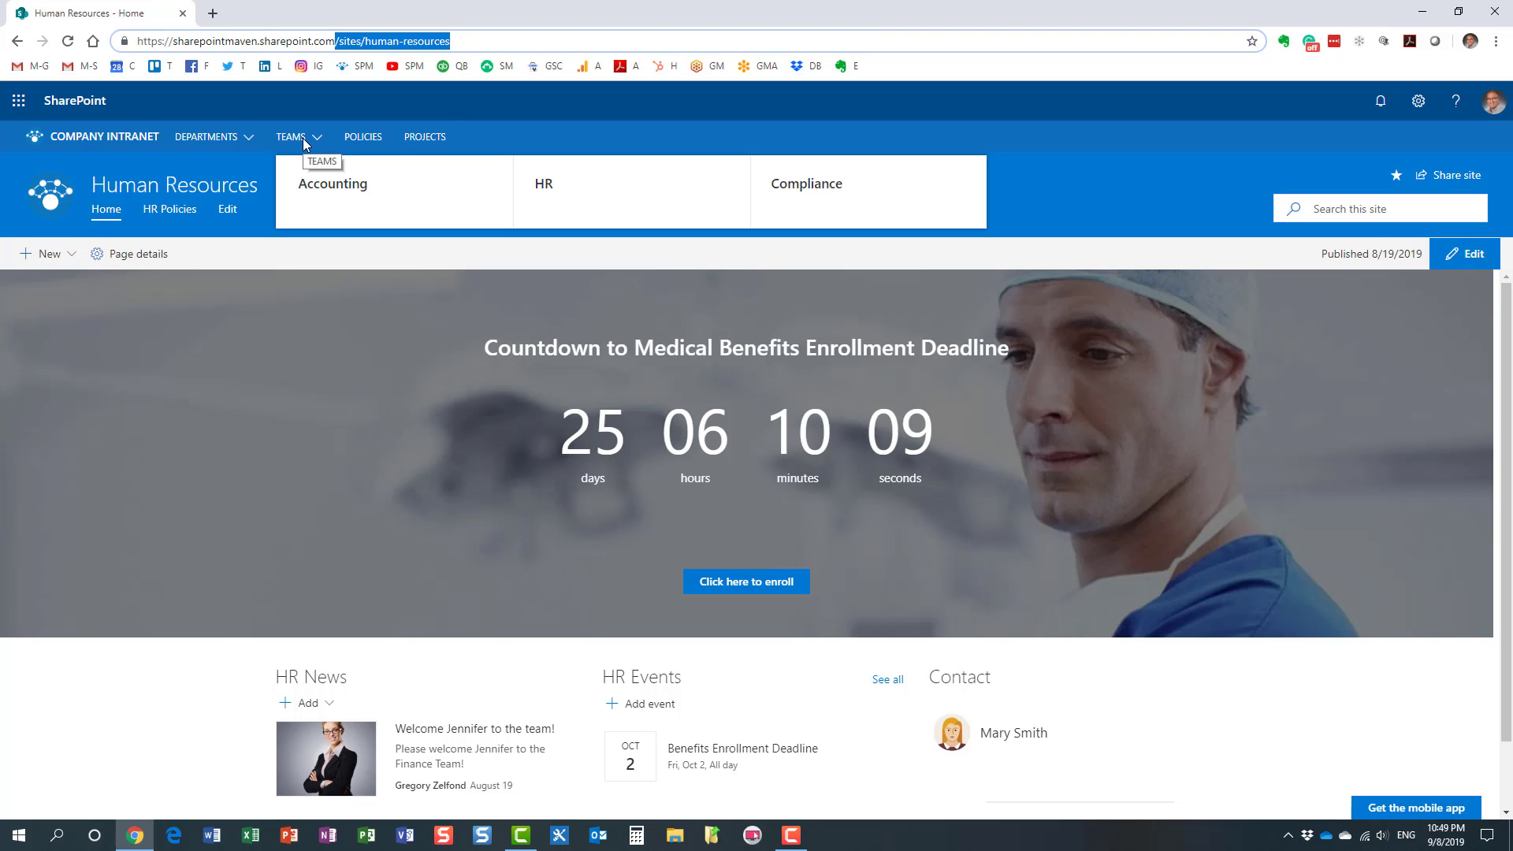
{"action": "left_click", "coordinate": [540, 188]}
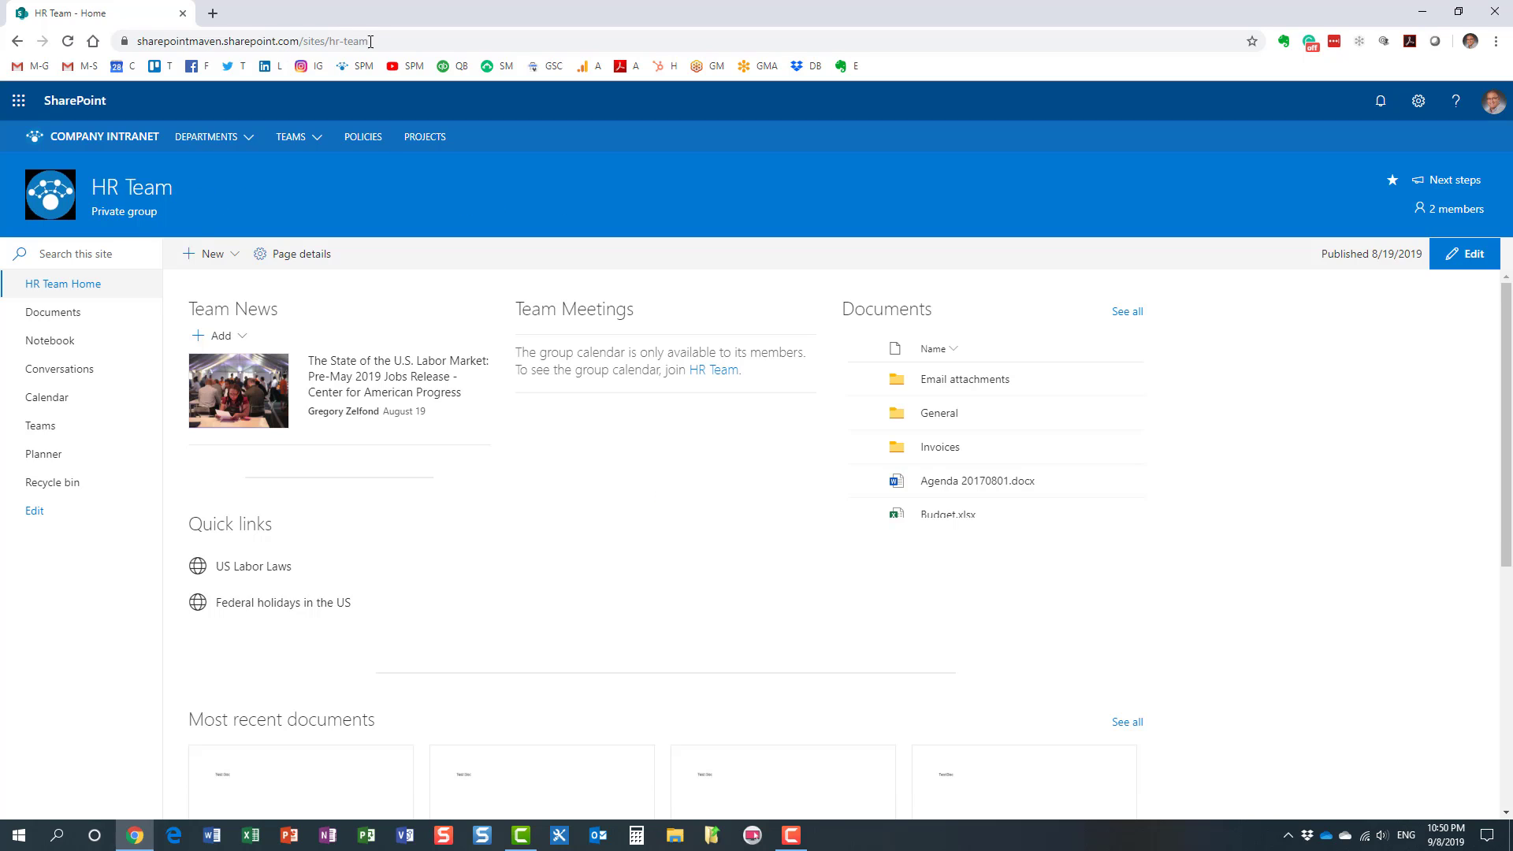
{"action": "left_click_drag", "start_coordinate": [369, 41], "coordinate": [253, 46]}
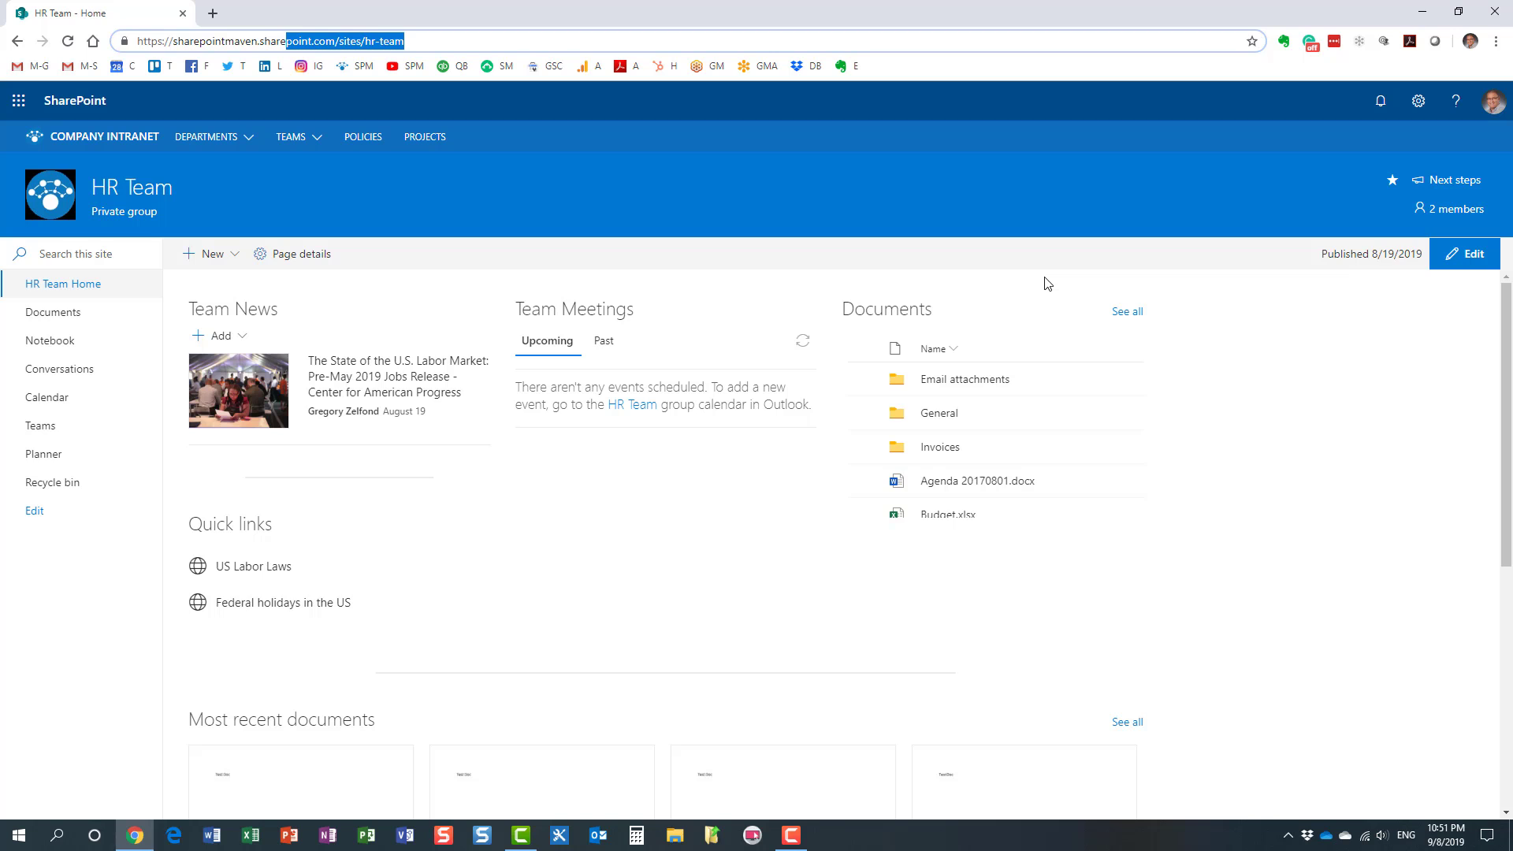
{"action": "left_click", "coordinate": [1417, 101]}
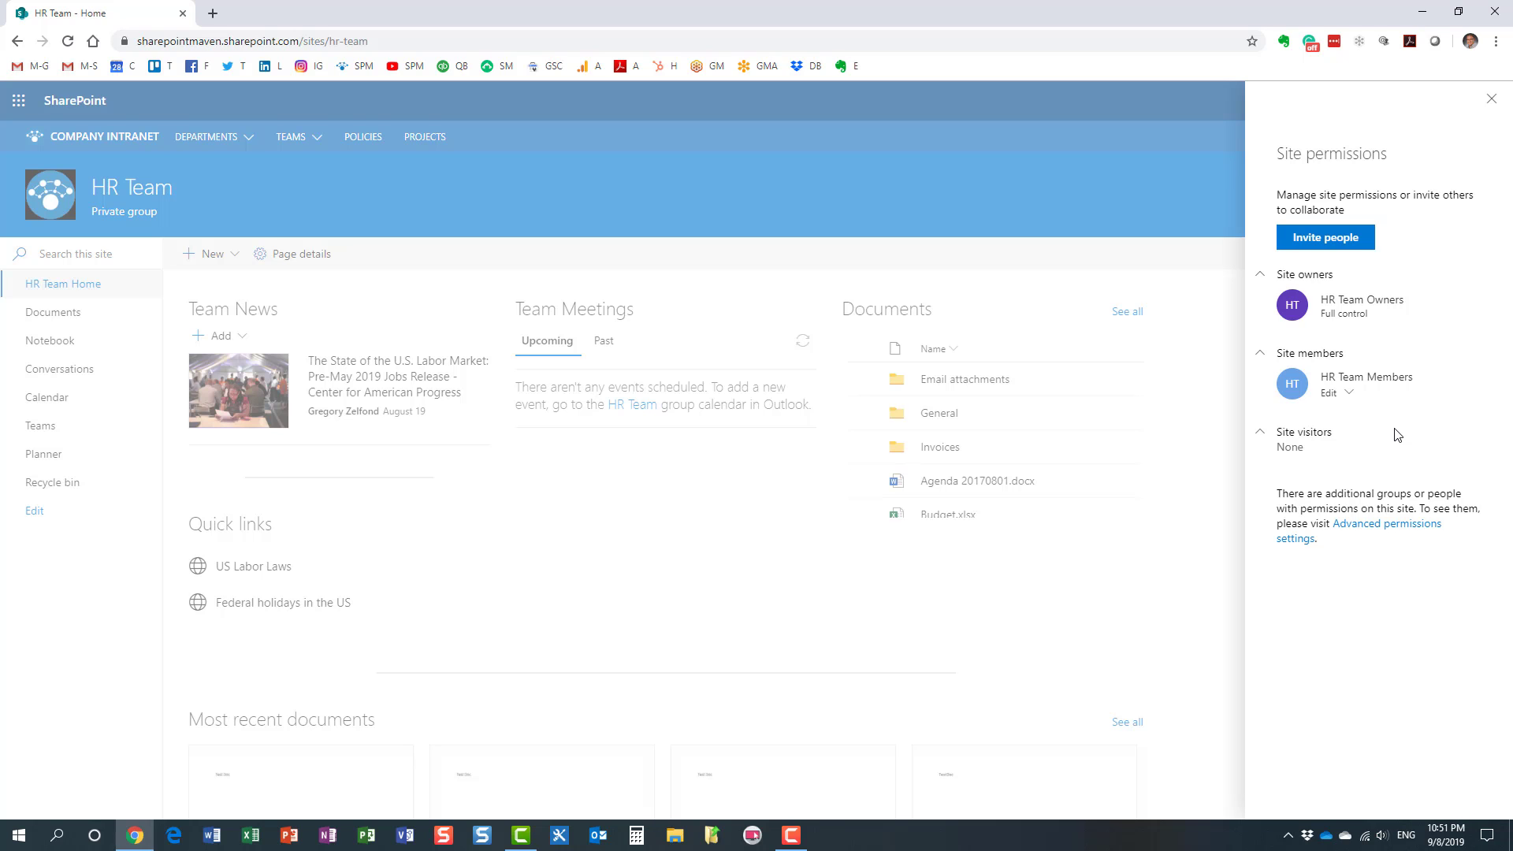
{"action": "left_click", "coordinate": [1491, 99]}
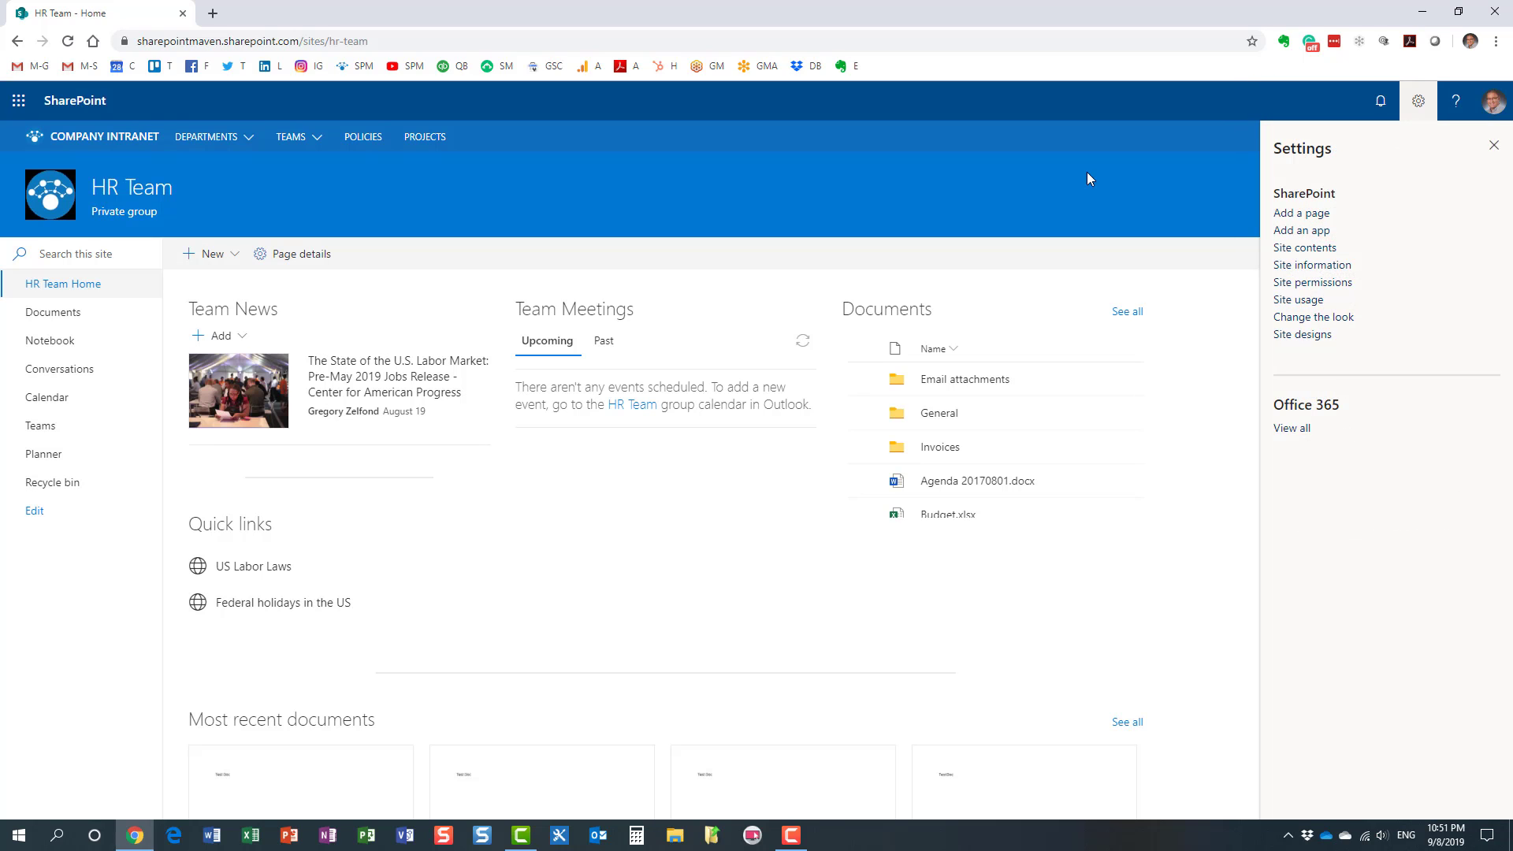
{"action": "left_click", "coordinate": [1493, 145]}
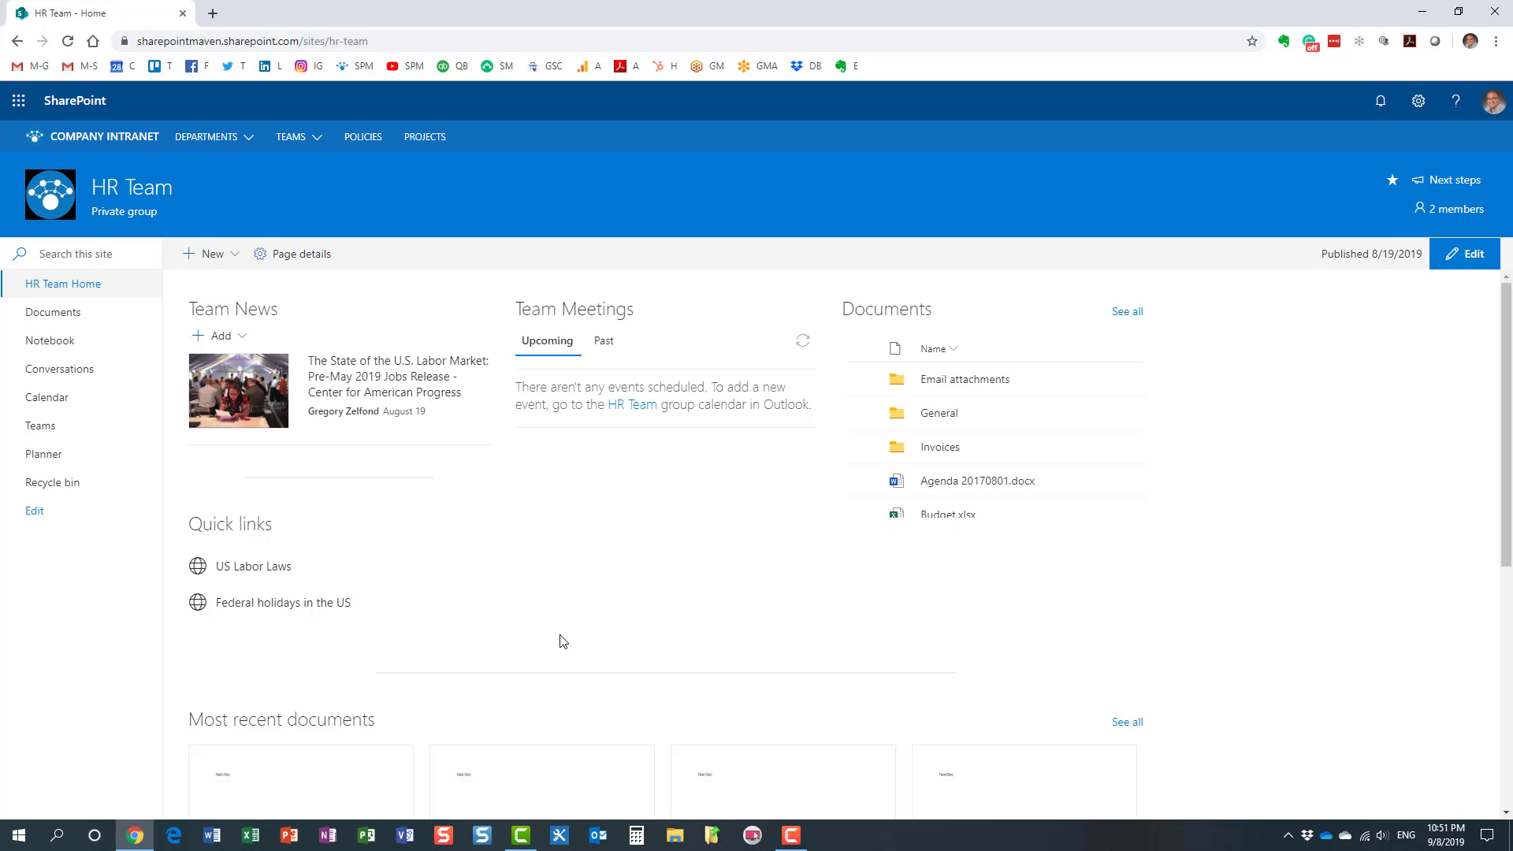
{"action": "left_click_drag", "start_coordinate": [1507, 367], "coordinate": [1509, 425]}
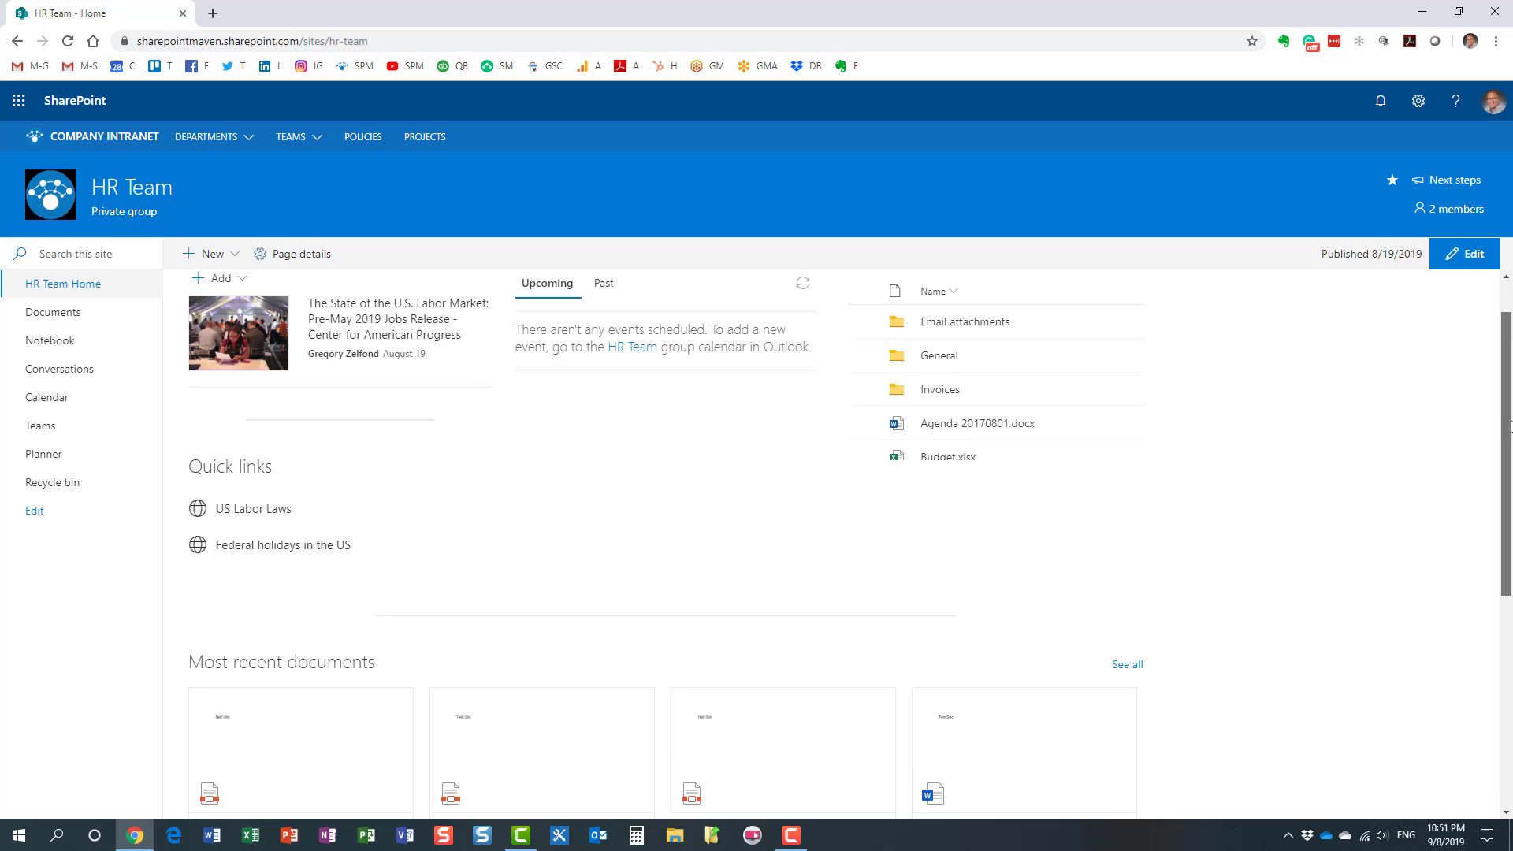
{"action": "scroll", "coordinate": [1508, 428], "scroll_direction": "down", "scroll_amount": 5}
{"action": "scroll", "coordinate": [1506, 430], "scroll_direction": "up", "scroll_amount": 4}
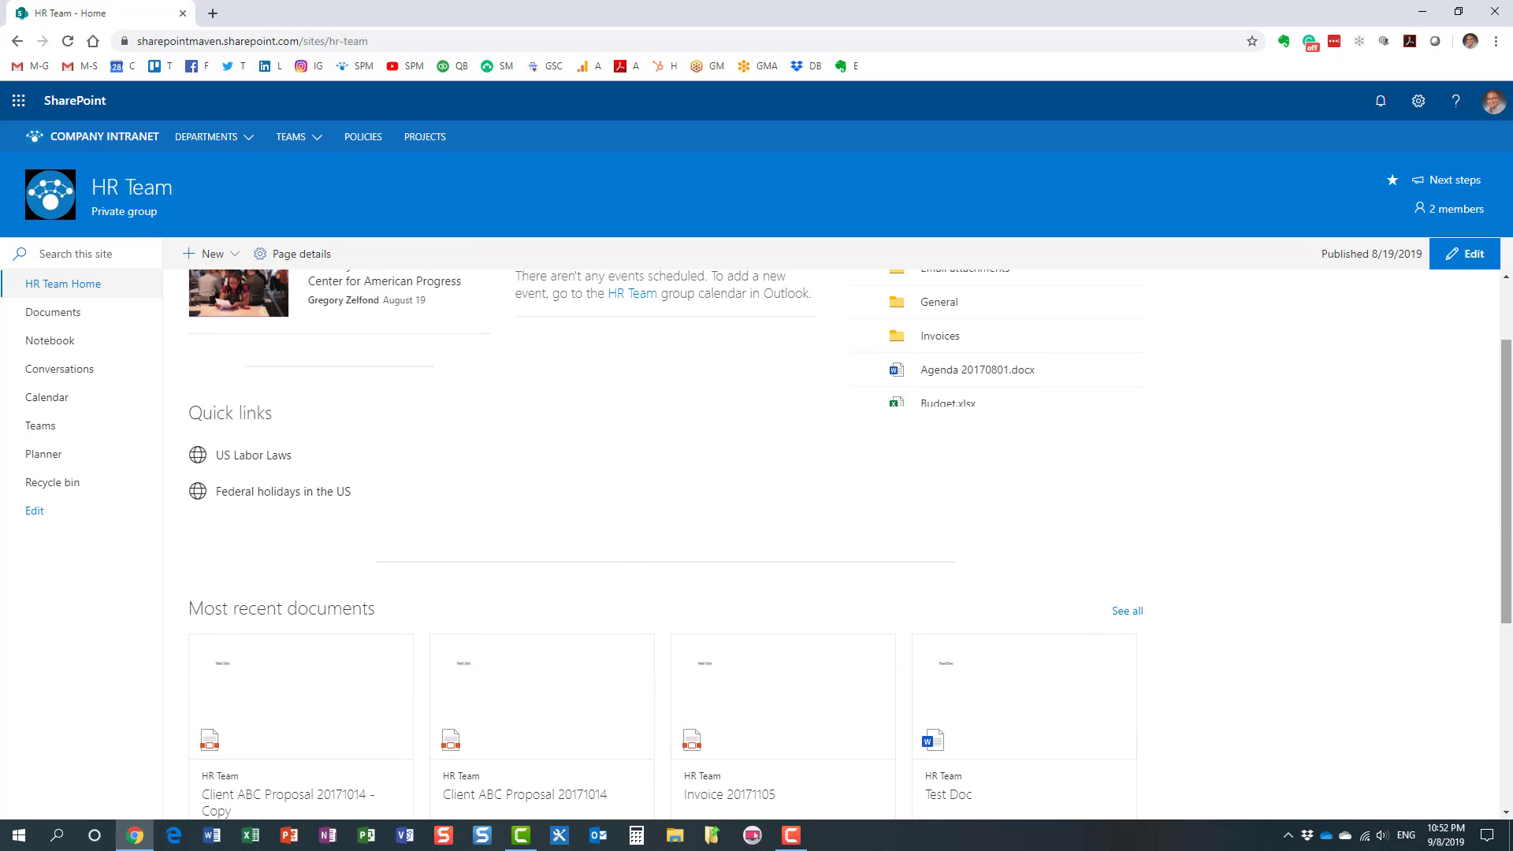
{"action": "scroll", "coordinate": [1506, 528], "scroll_direction": "down", "scroll_amount": 4}
{"action": "scroll", "coordinate": [1507, 504], "scroll_direction": "up", "scroll_amount": 5}
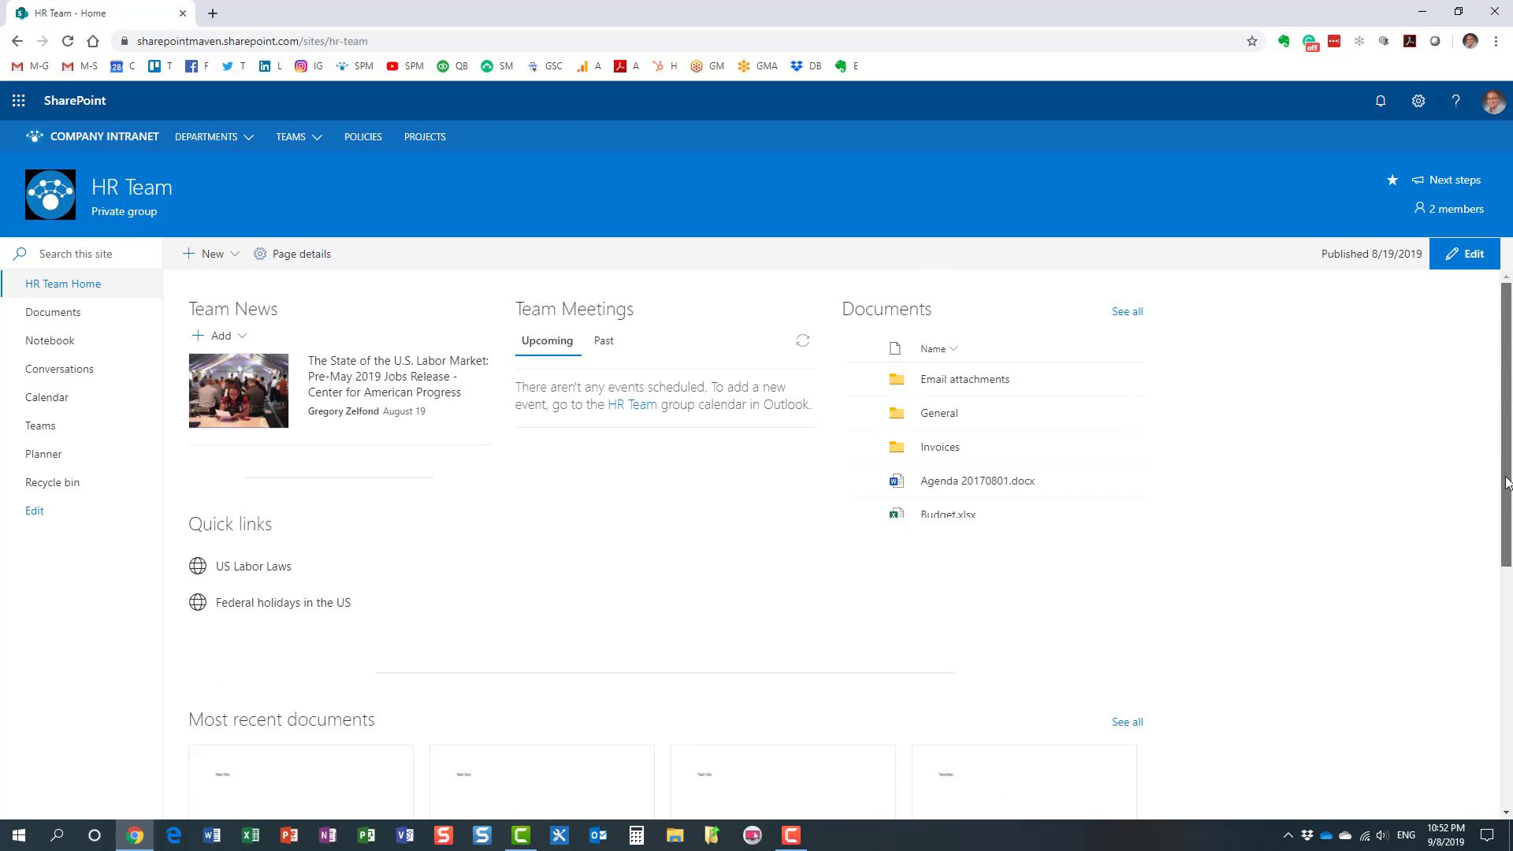
{"action": "scroll", "coordinate": [1506, 489], "scroll_direction": "down", "scroll_amount": 3}
{"action": "scroll", "coordinate": [1506, 552], "scroll_direction": "up", "scroll_amount": 3}
{"action": "scroll", "coordinate": [1507, 669], "scroll_direction": "down", "scroll_amount": 3}
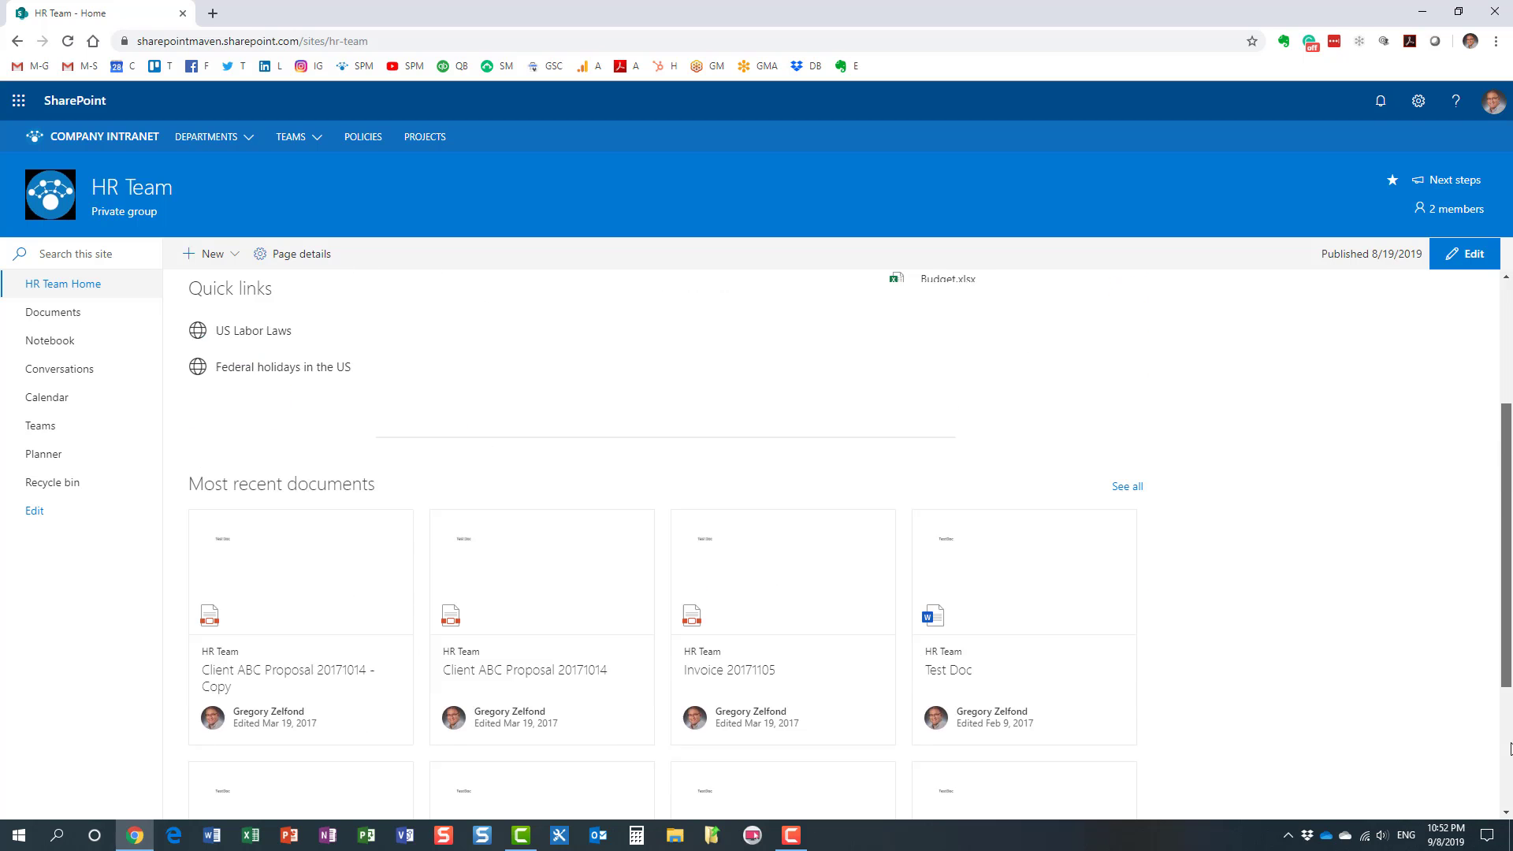
{"action": "scroll", "coordinate": [1508, 710], "scroll_direction": "up", "scroll_amount": 3}
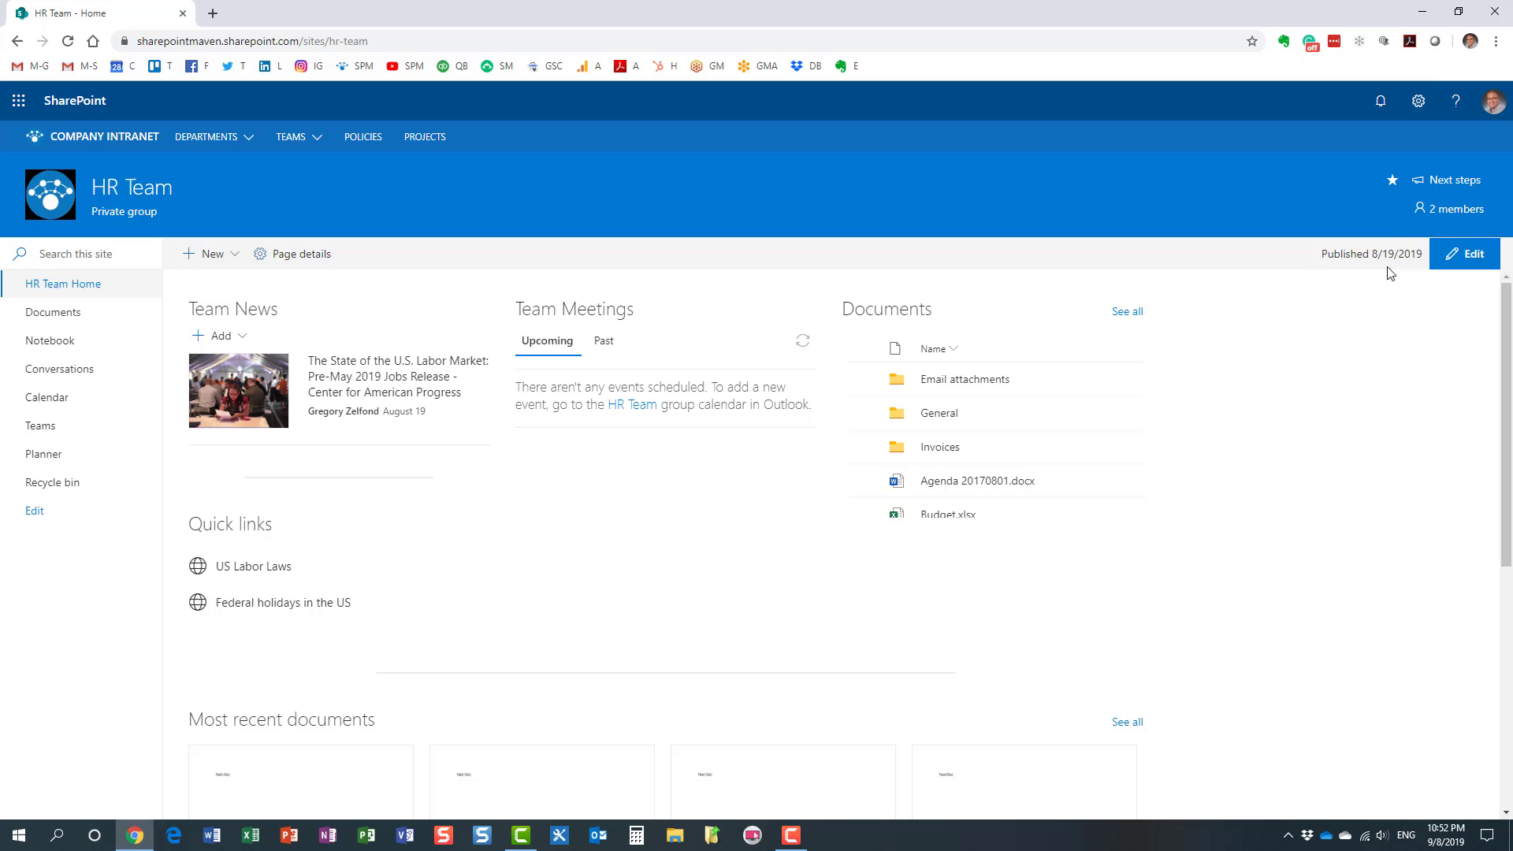
Step: Create a new page on the HR Team site titled 'Another page'
{"action": "left_click", "coordinate": [1416, 107]}
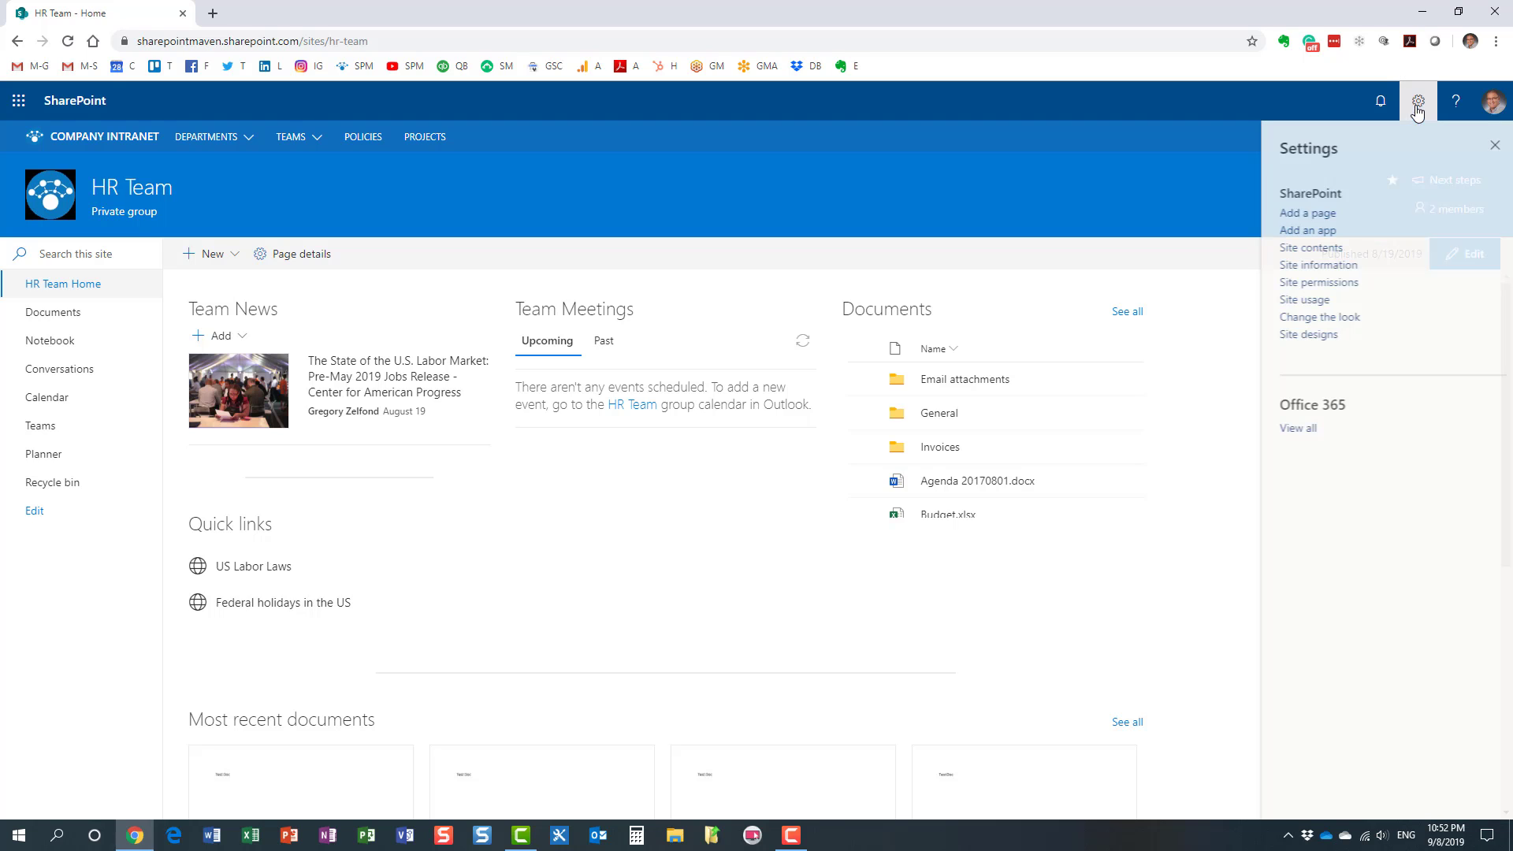
{"action": "left_click", "coordinate": [1317, 214]}
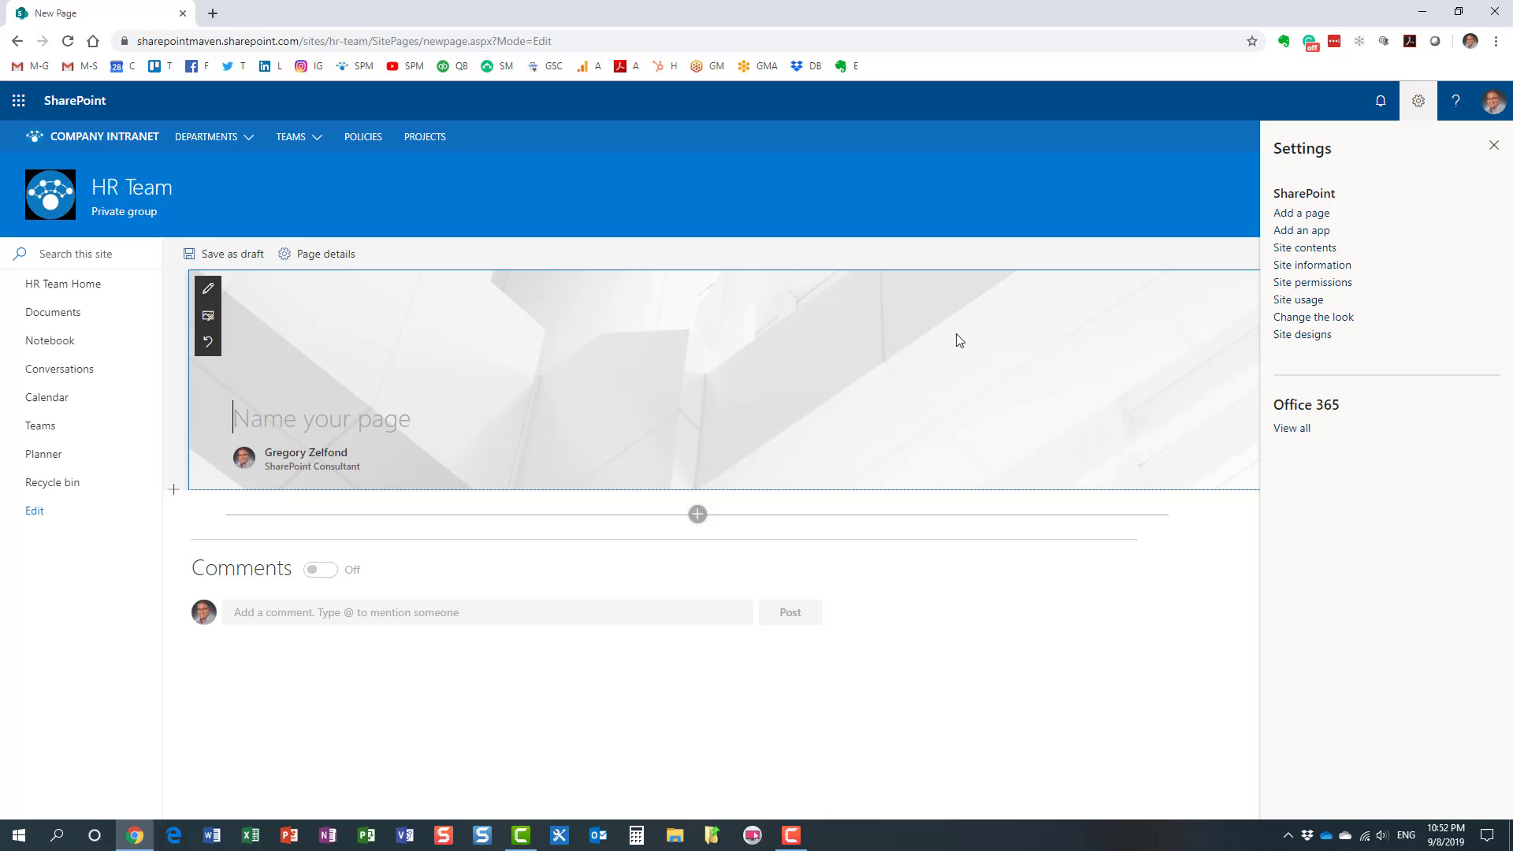
{"action": "type", "text": "An"}
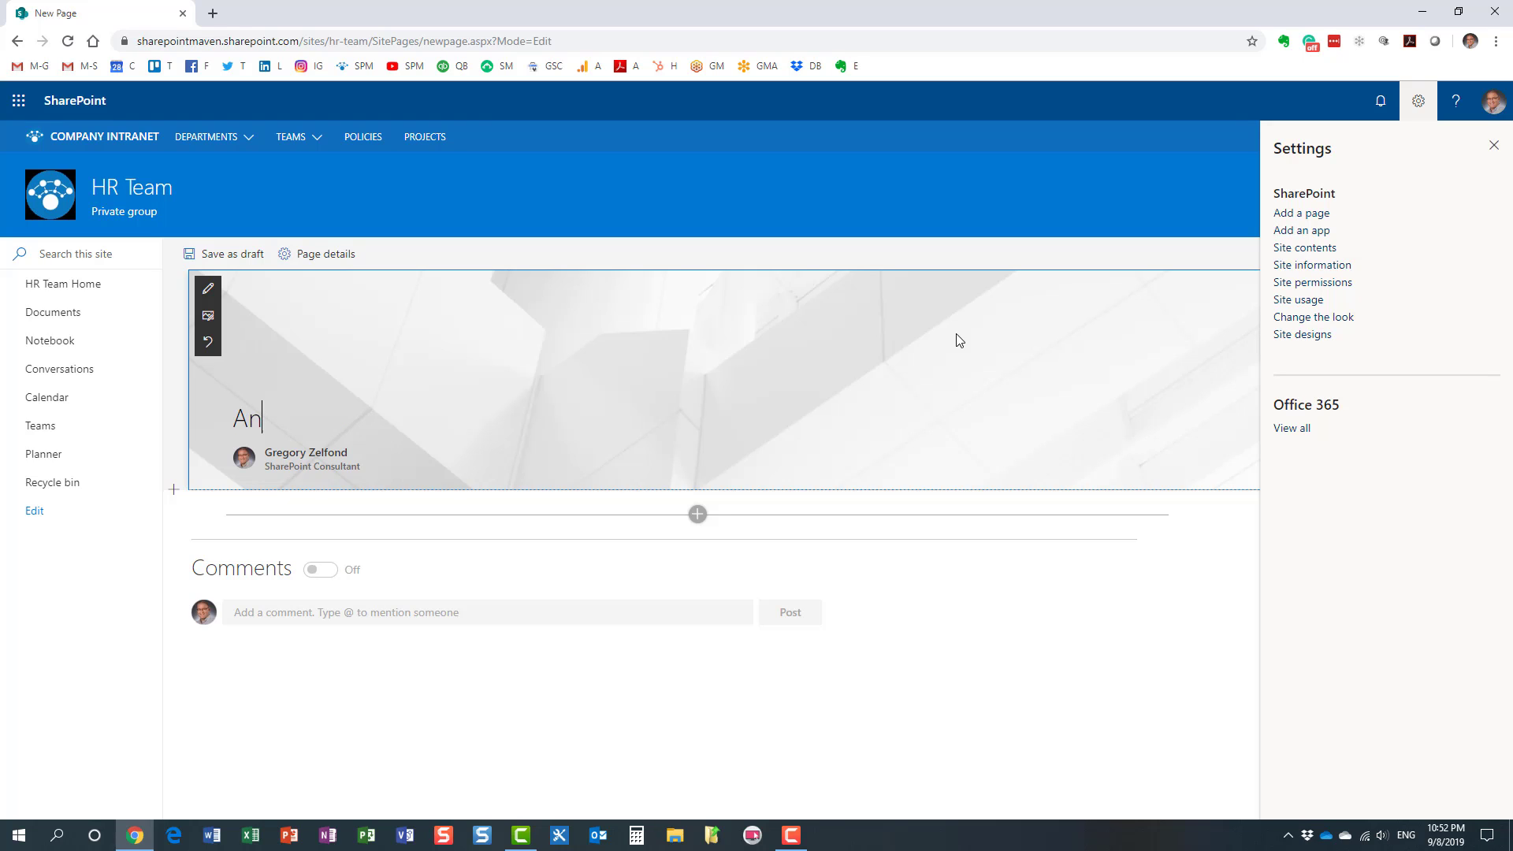
{"action": "type", "text": "other page"}
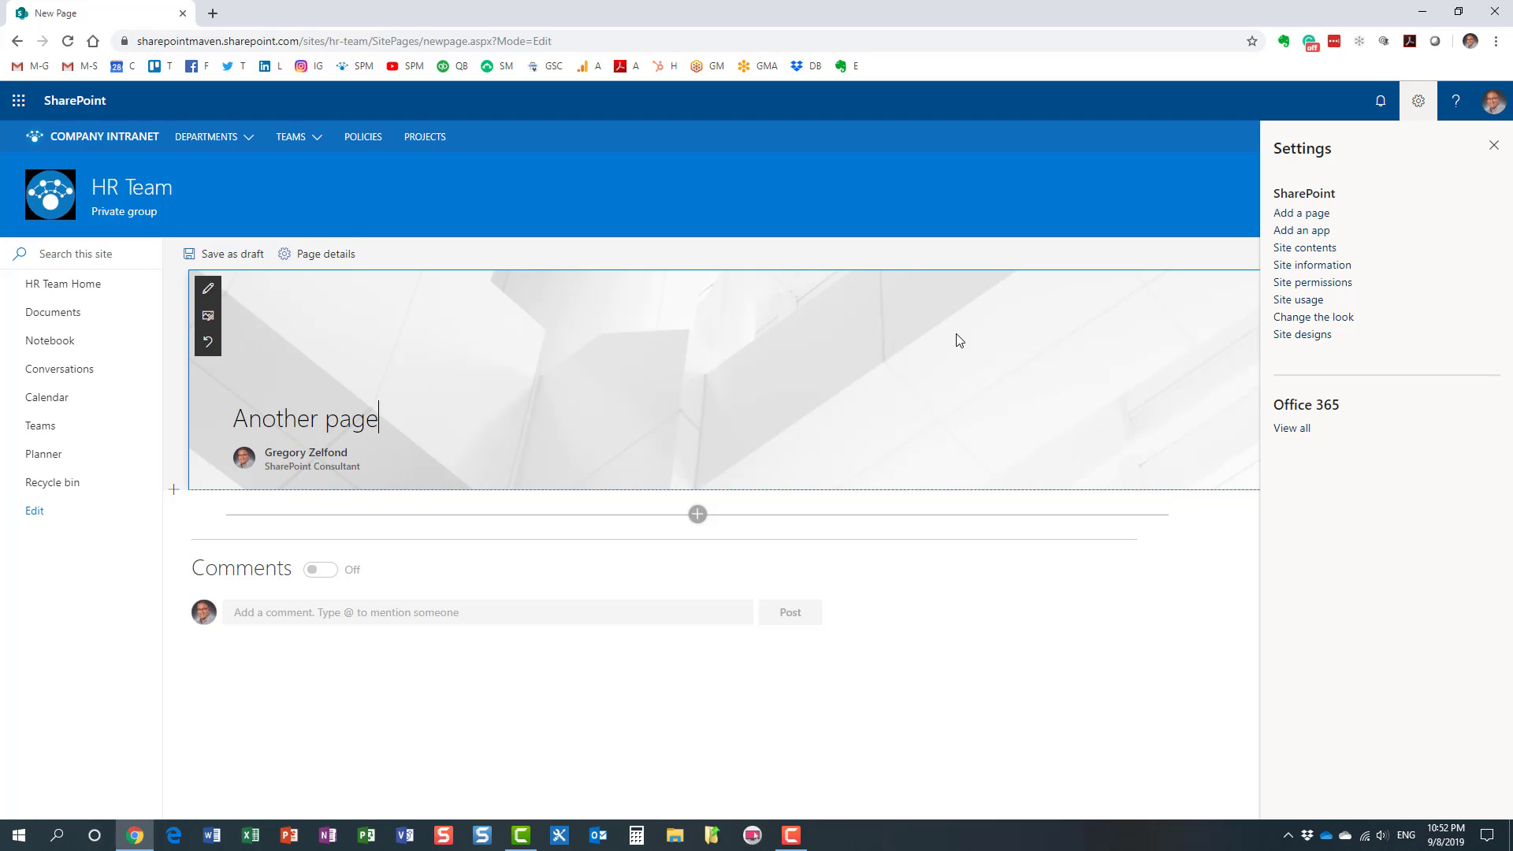
Step: Search web parts for 'chart' and insert a Quick chart web part
{"action": "left_click", "coordinate": [697, 514]}
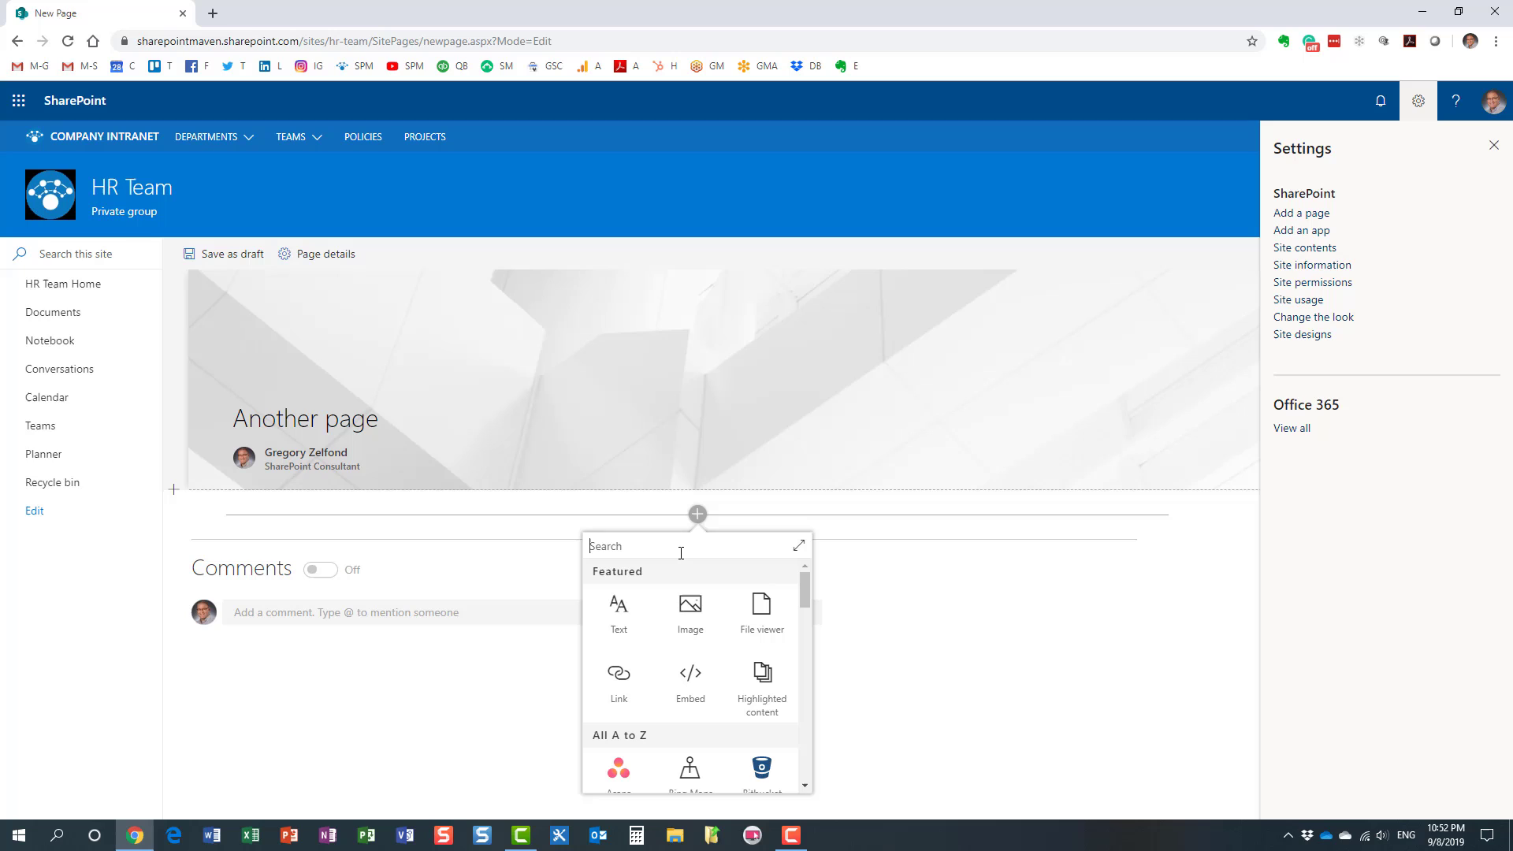
{"action": "type", "text": "chart"}
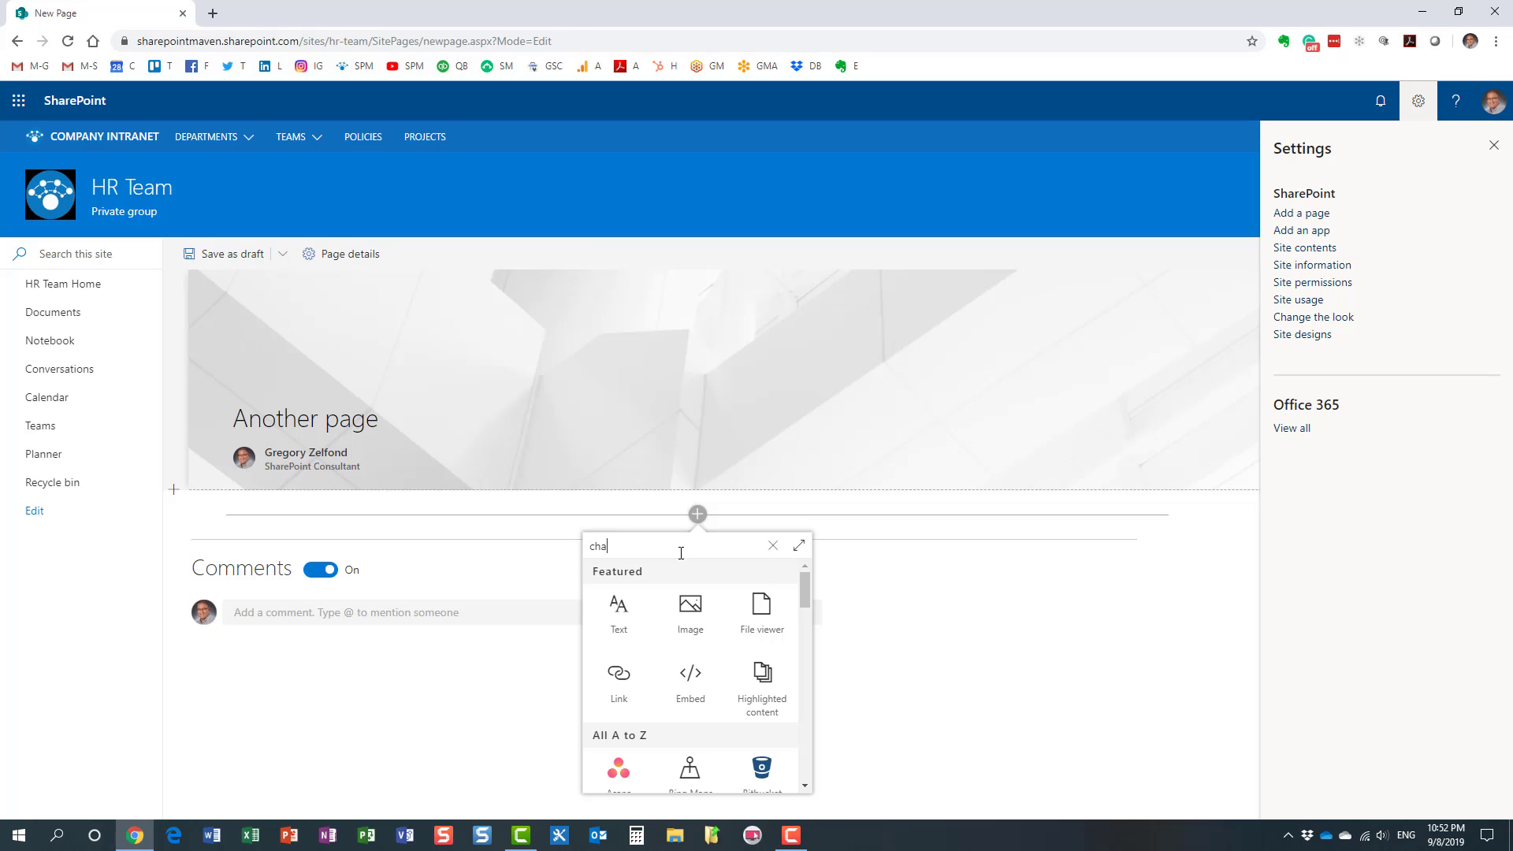
{"action": "left_click", "coordinate": [616, 608]}
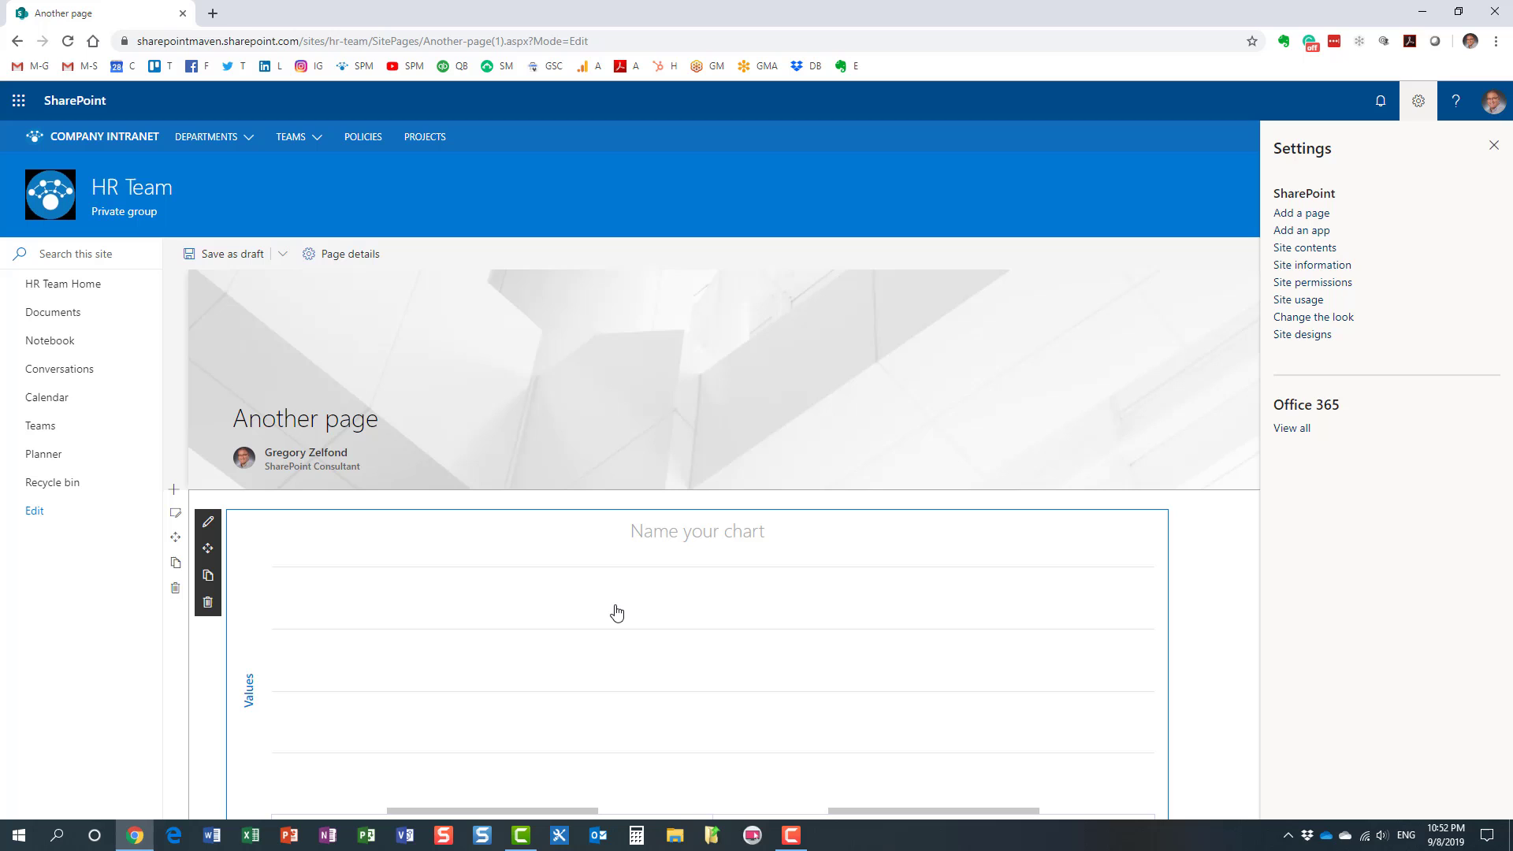
Step: Publish 'Another page', highlight its SitePages/Another-page(1).aspx address, and dismiss the Help others find your page panel
{"action": "left_click", "coordinate": [1493, 145]}
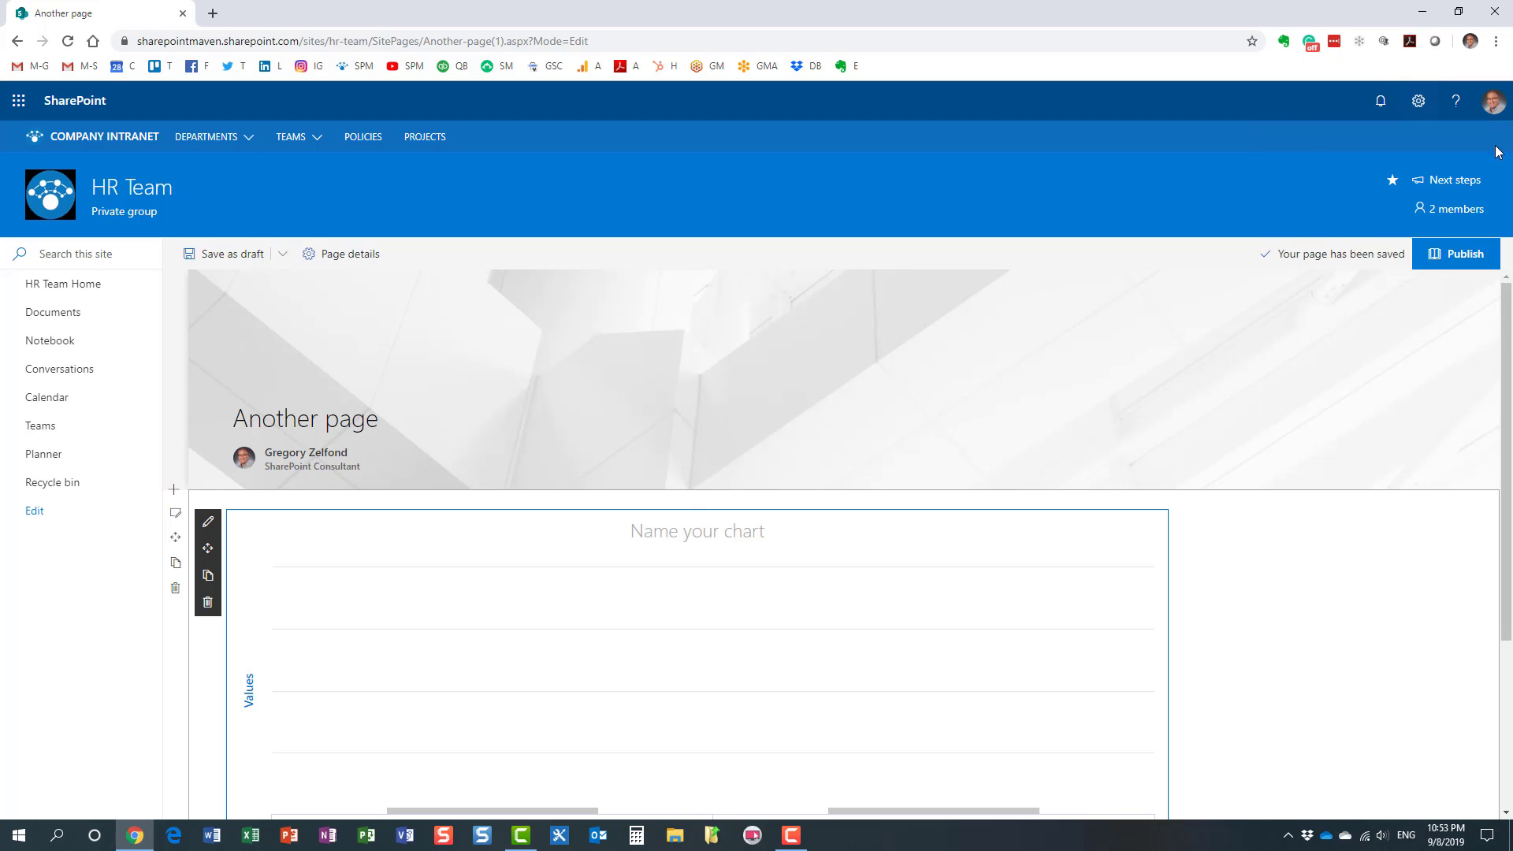
{"action": "left_click", "coordinate": [1456, 254]}
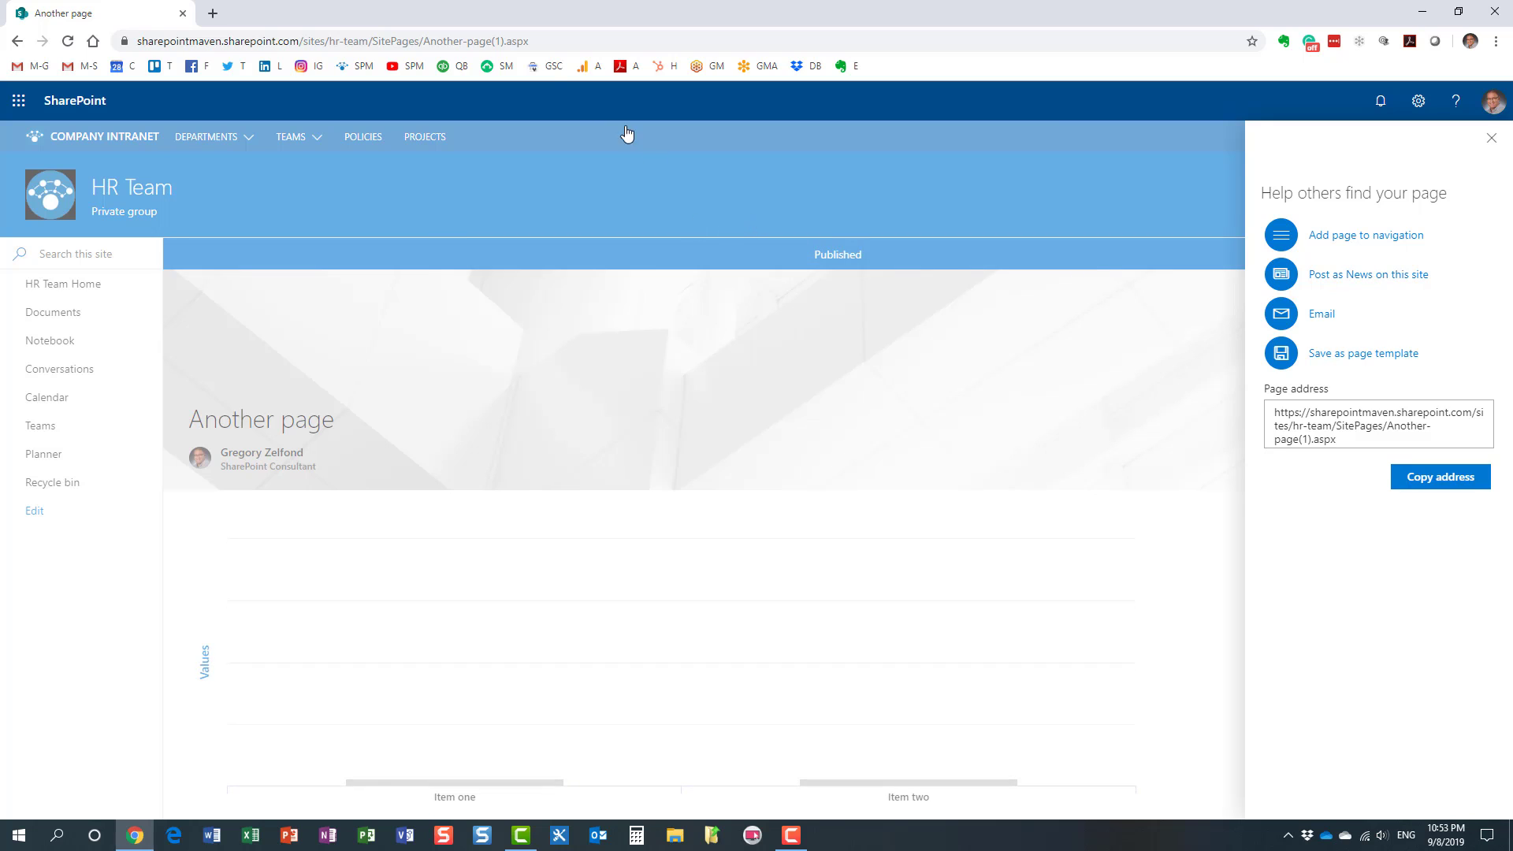
{"action": "left_click_drag", "start_coordinate": [560, 43], "coordinate": [371, 42]}
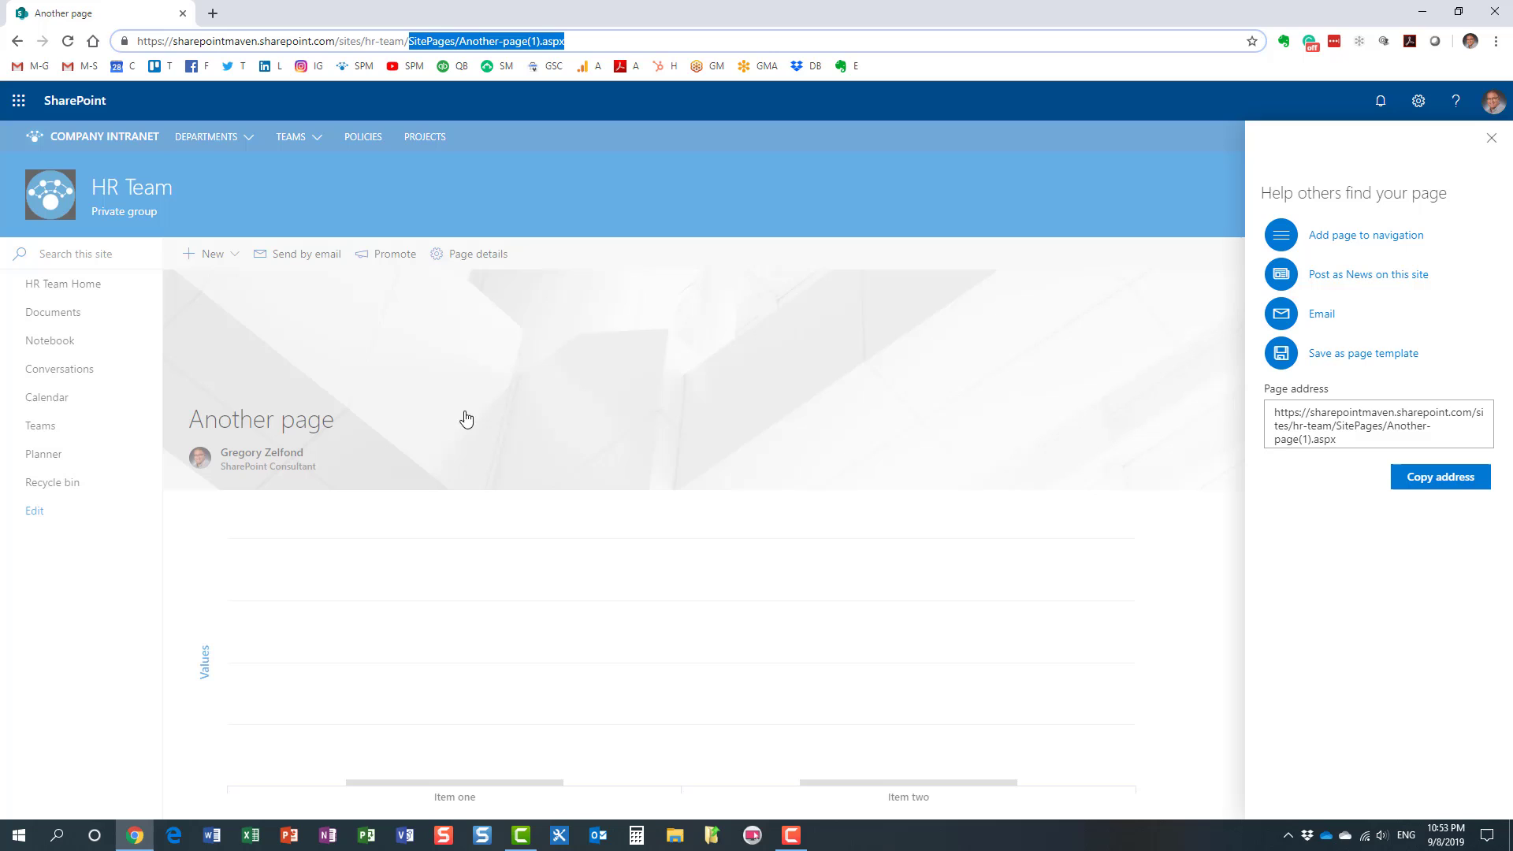
{"action": "left_click", "coordinate": [1491, 140]}
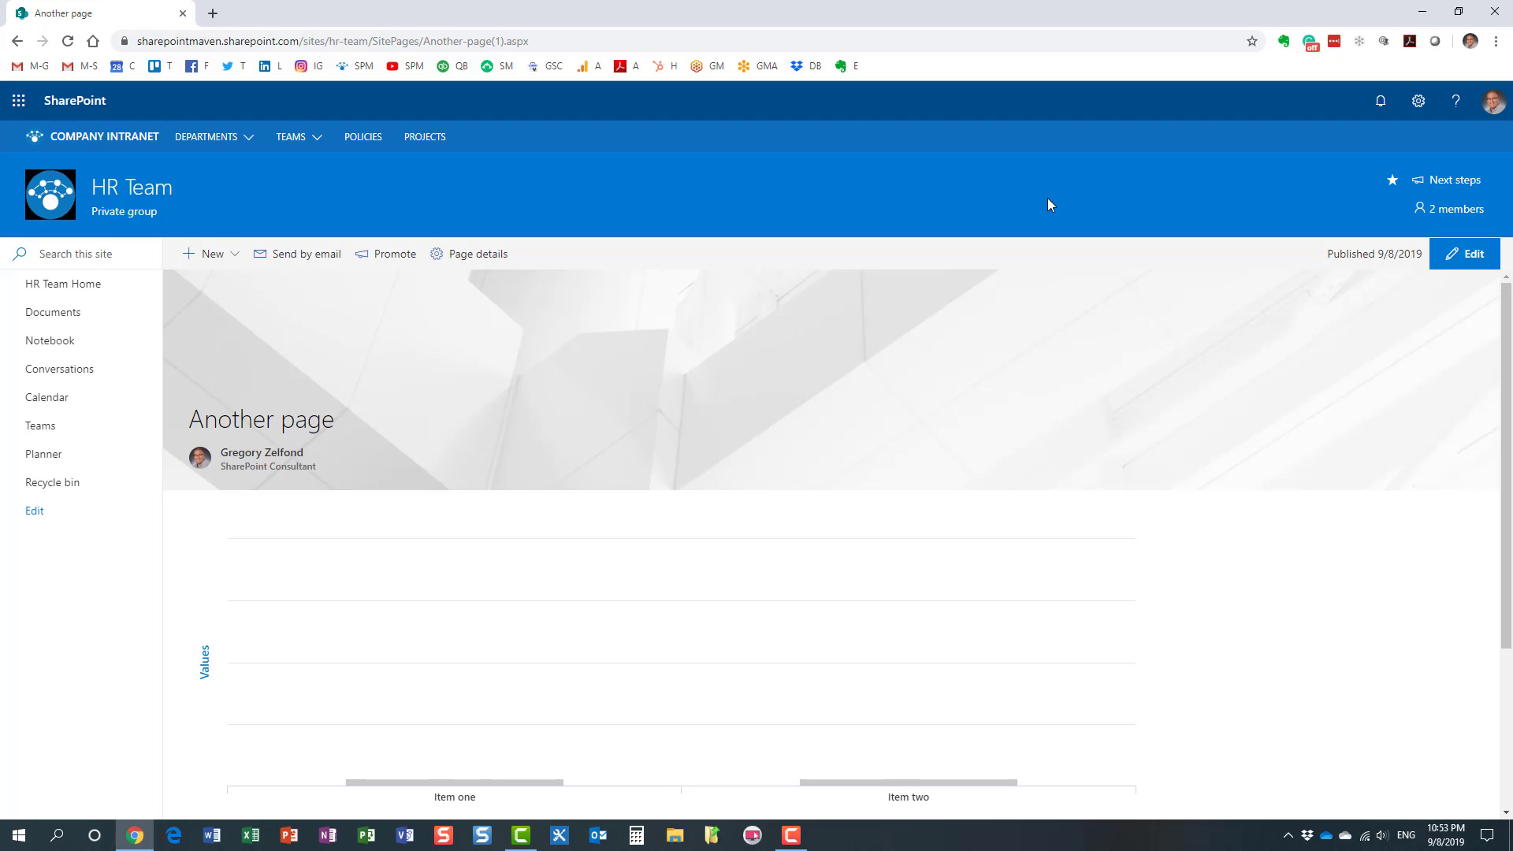
{"action": "left_click", "coordinate": [1418, 100]}
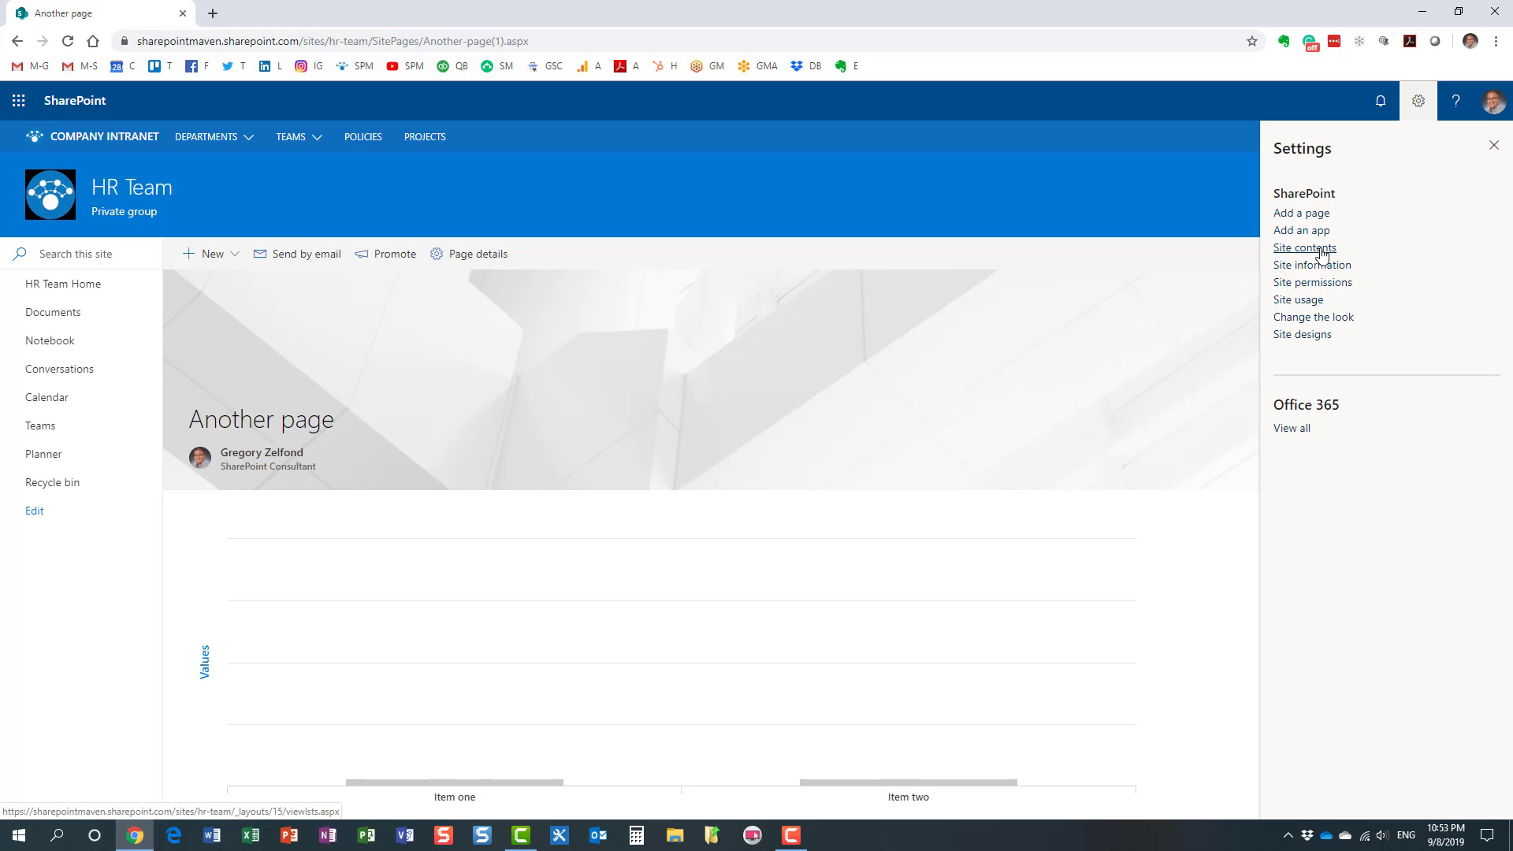
{"action": "left_click", "coordinate": [1492, 146]}
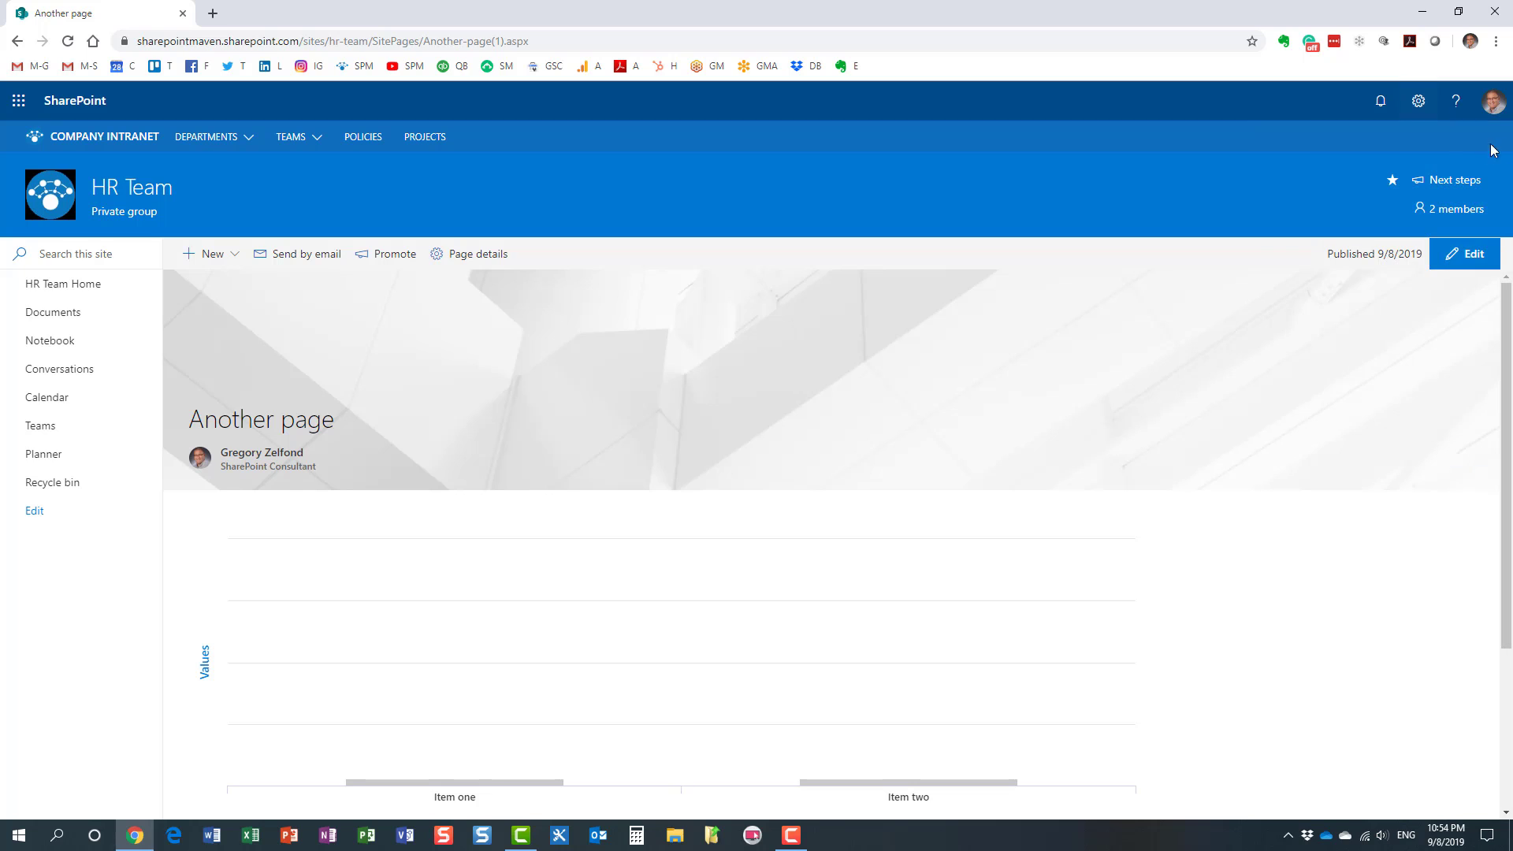
{"action": "left_click", "coordinate": [1421, 110]}
{"action": "left_click", "coordinate": [1339, 283]}
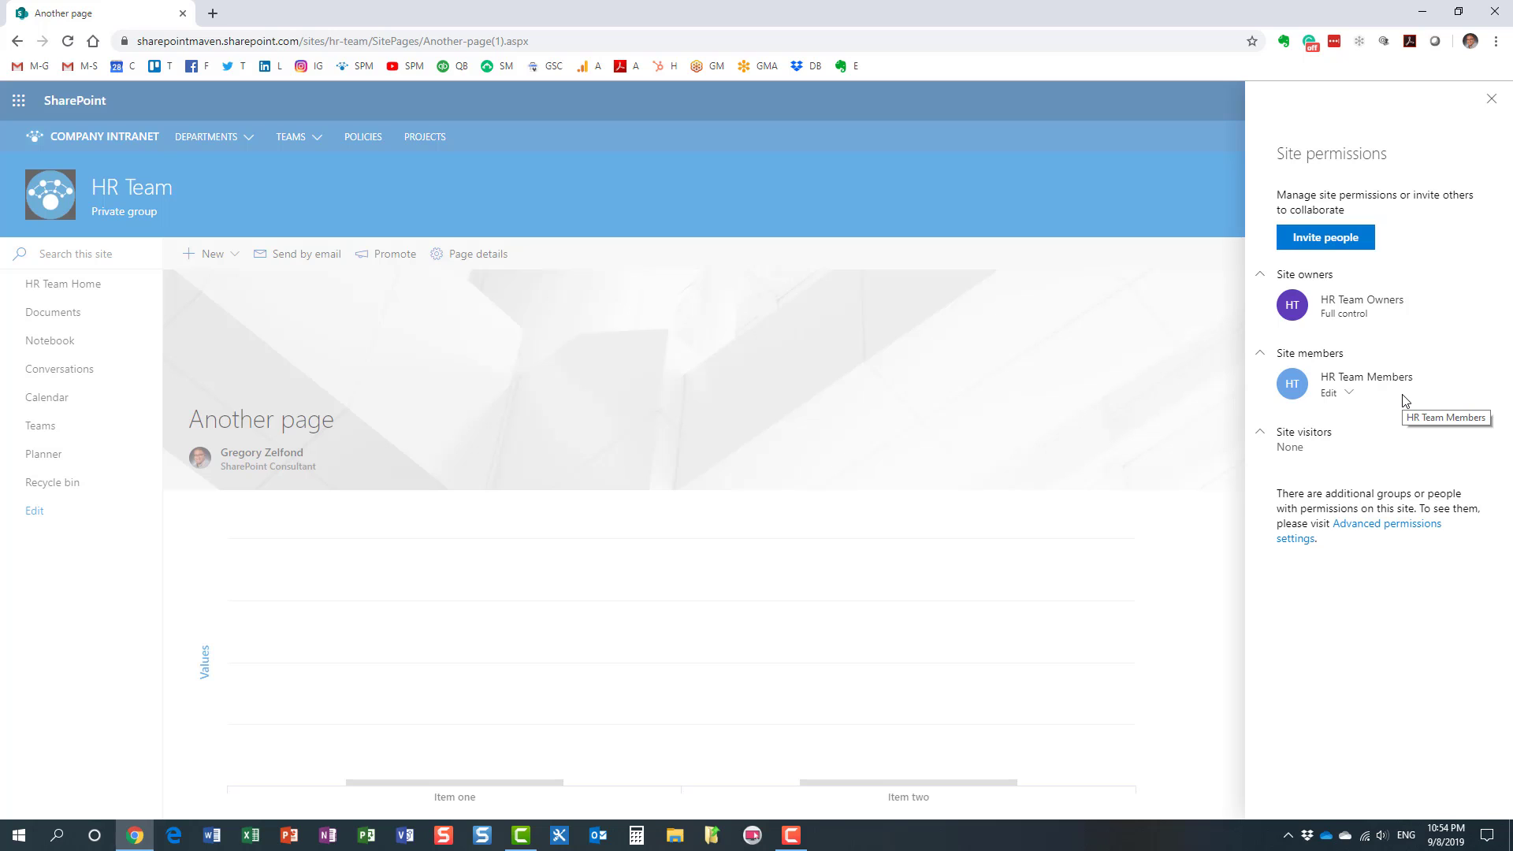
{"action": "left_click", "coordinate": [1491, 98]}
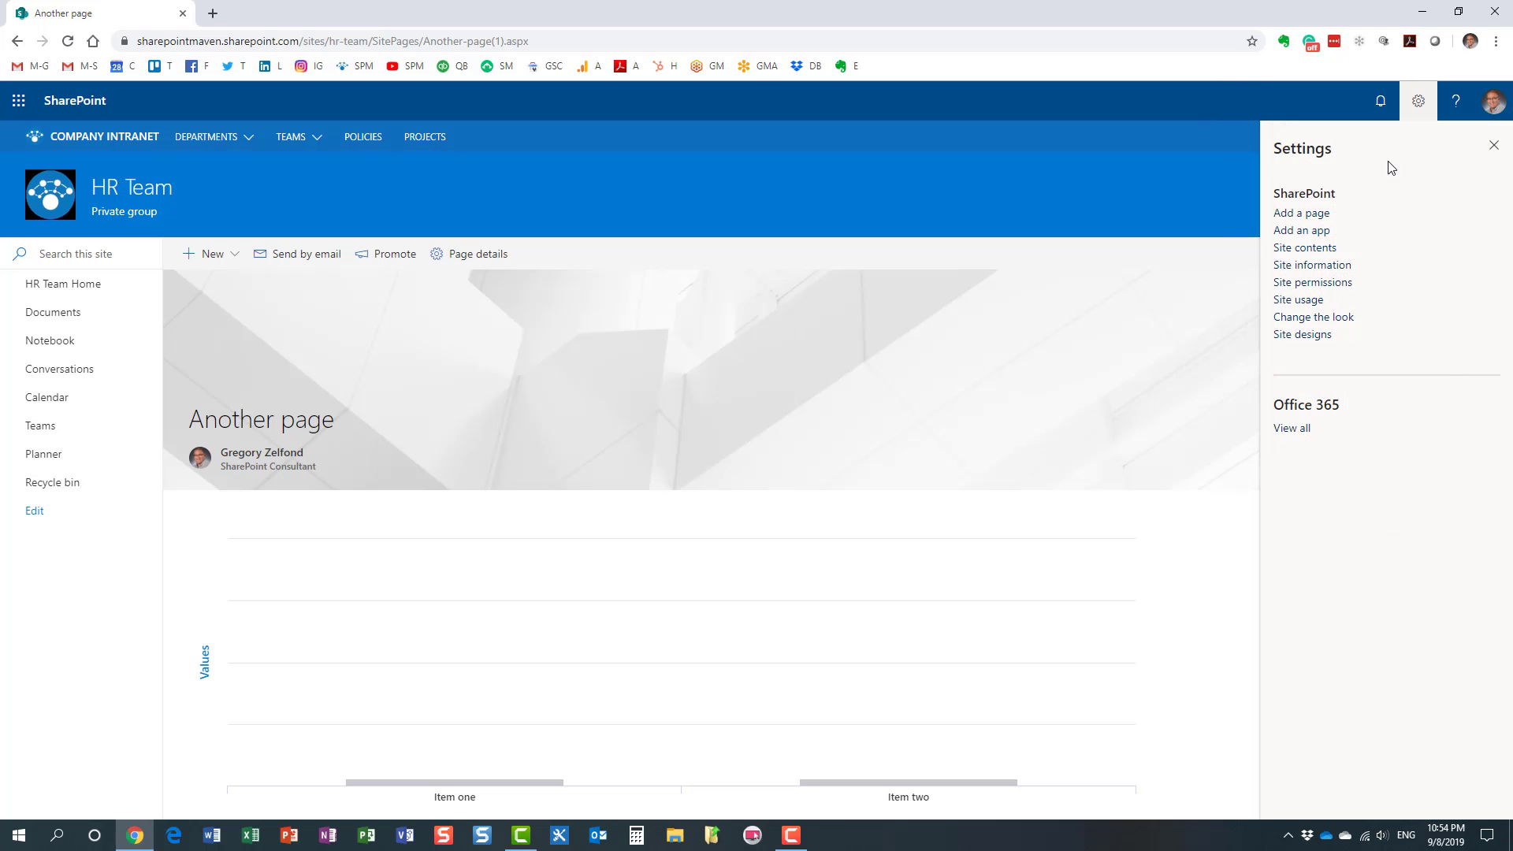
{"action": "left_click", "coordinate": [1493, 145]}
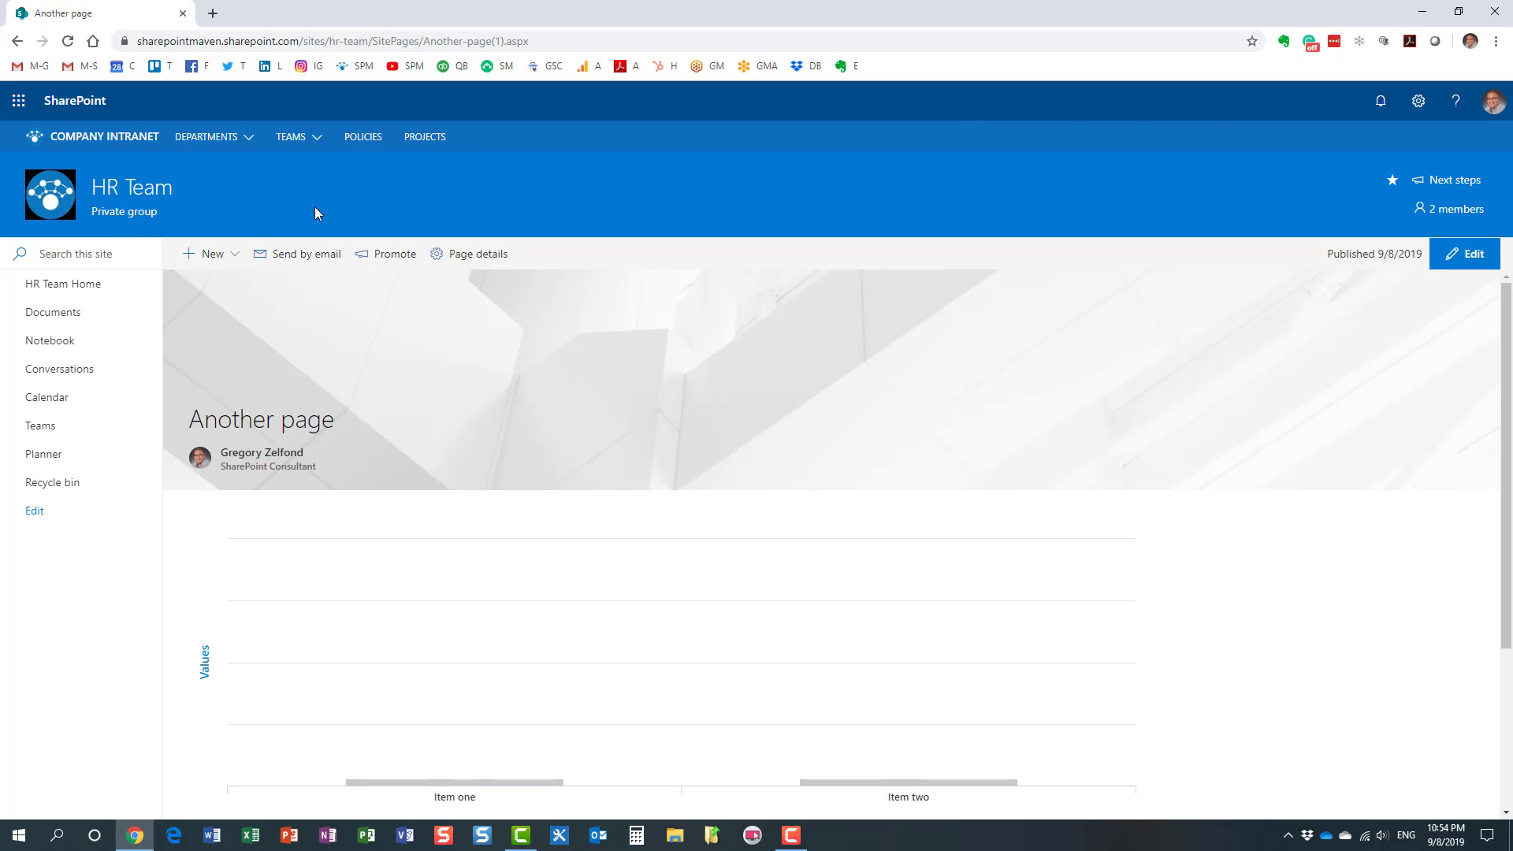
Step: Return to the HR Team Home page via the left navigation
{"action": "left_click", "coordinate": [92, 291]}
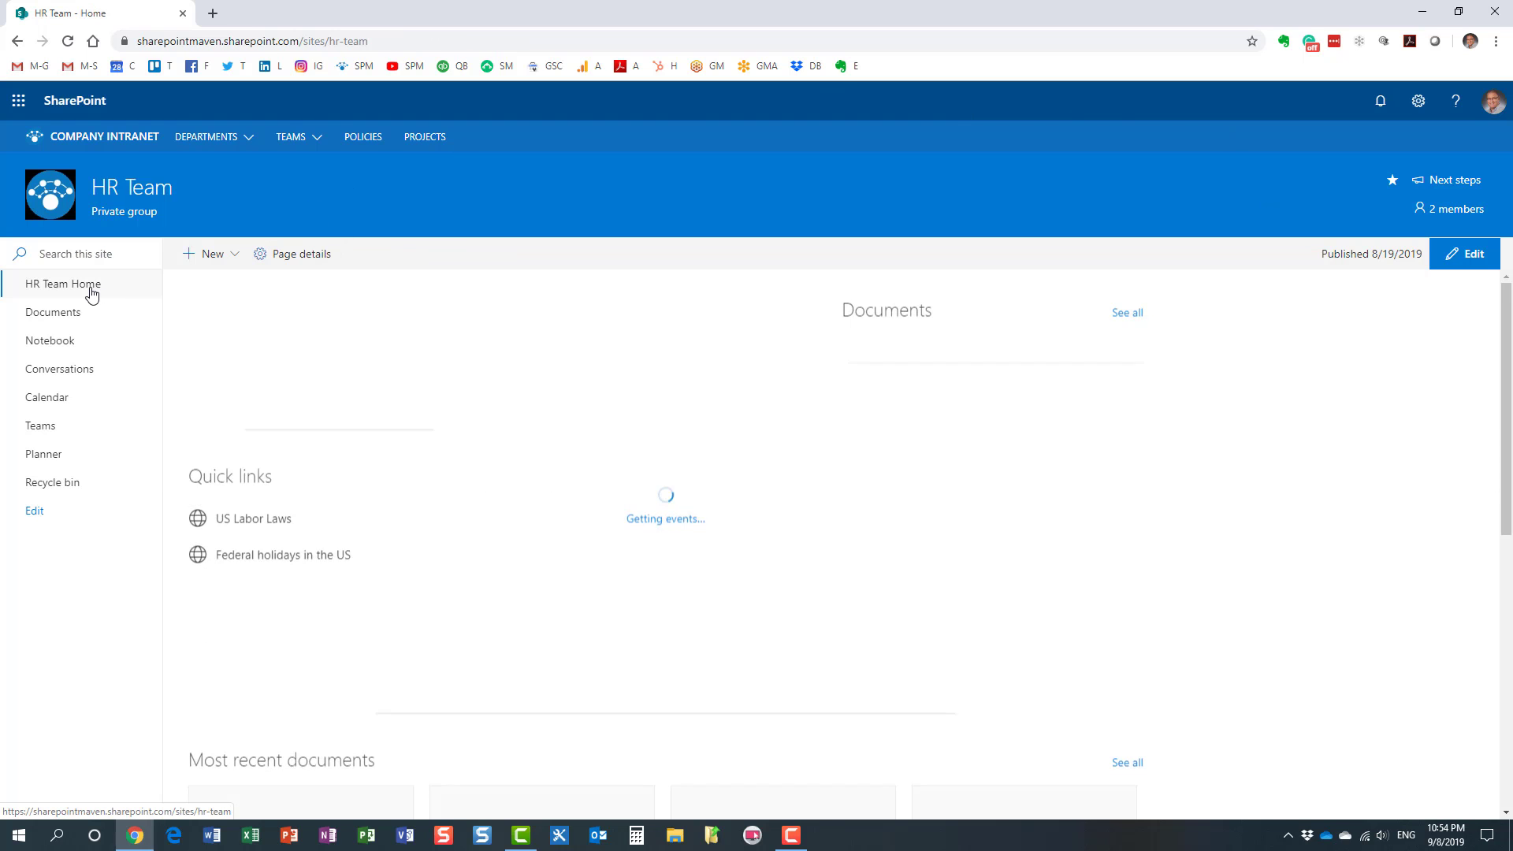